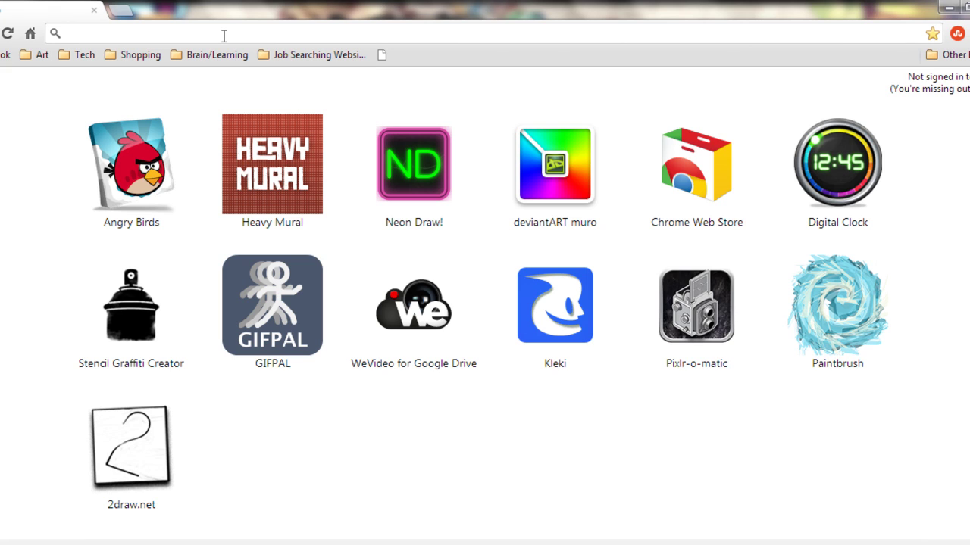
Open the website spriters-resource.com
{"action": "type", "text": "spriters-resource.com"}
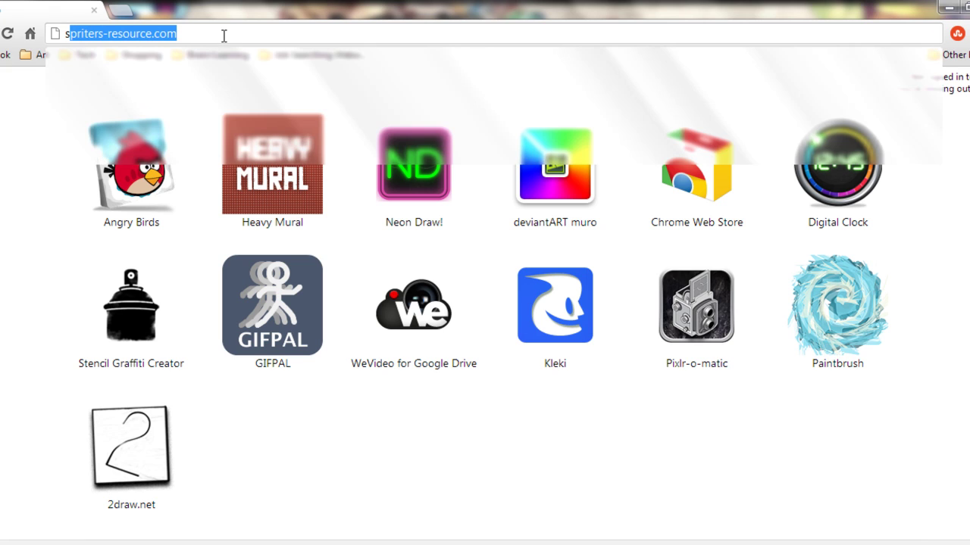
{"action": "key", "text": "Return"}
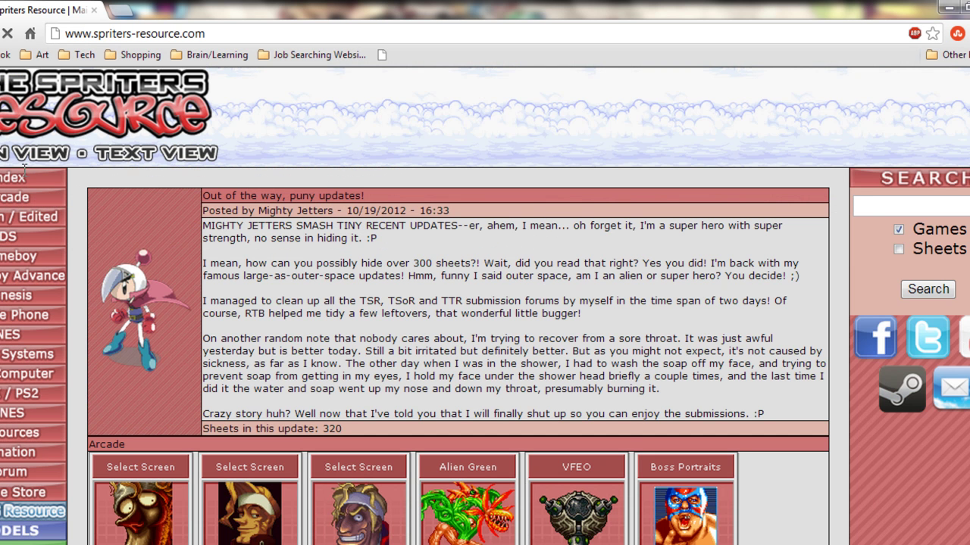
Look through the Arcade, Gameboy and NES sprite sheets in the latest update on the front page
{"action": "scroll", "coordinate": [508, 239], "scroll_direction": "down", "scroll_amount": 2}
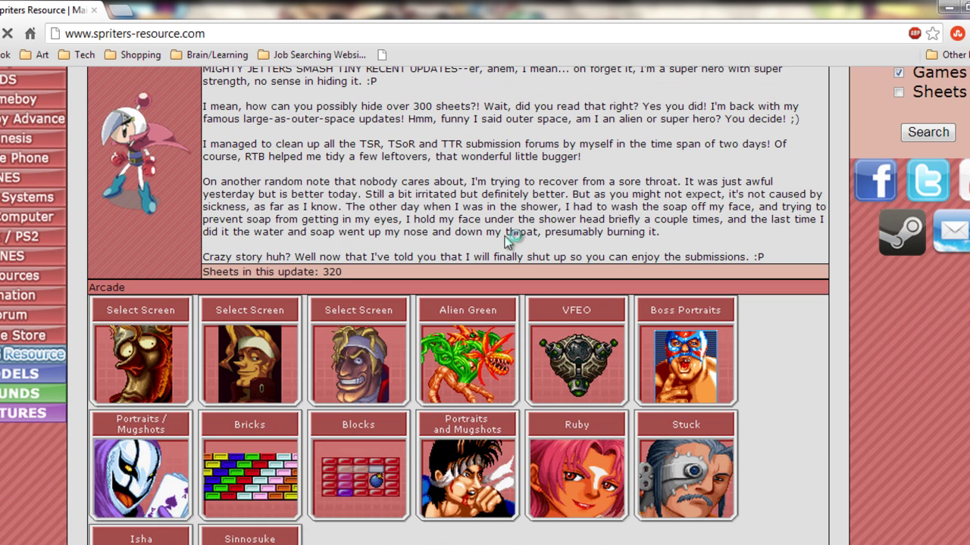
{"action": "scroll", "coordinate": [406, 297], "scroll_direction": "down", "scroll_amount": 4}
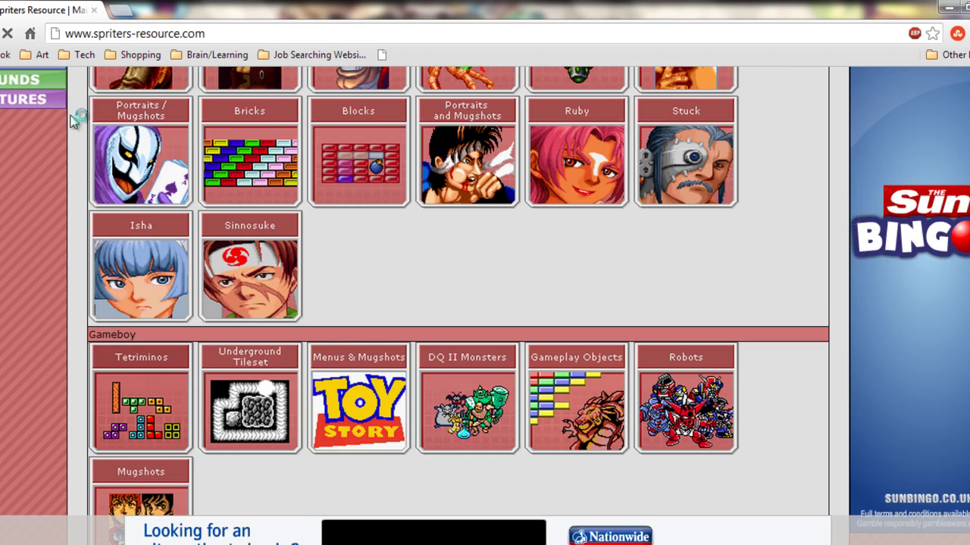
{"action": "scroll", "coordinate": [506, 317], "scroll_direction": "up", "scroll_amount": 2}
{"action": "scroll", "coordinate": [506, 316], "scroll_direction": "down", "scroll_amount": 1}
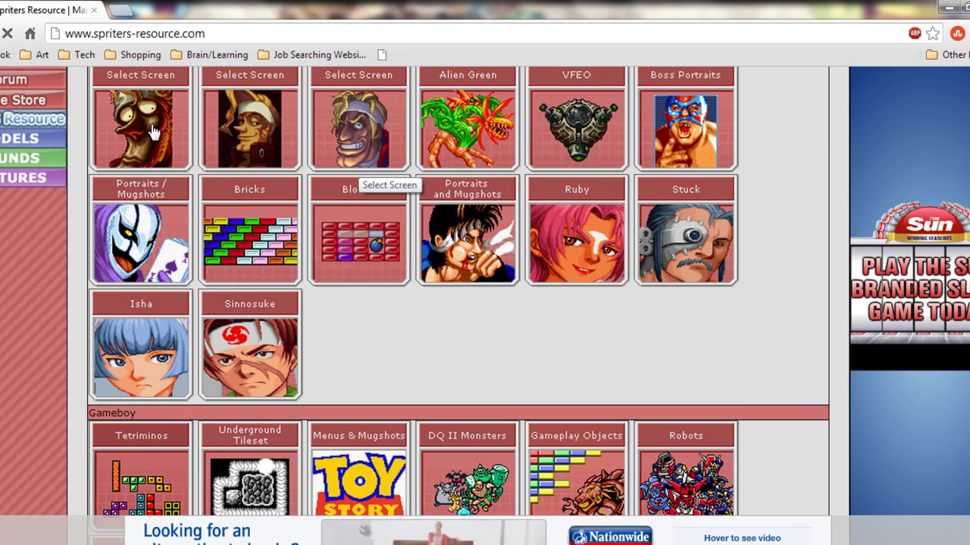
{"action": "scroll", "coordinate": [378, 396], "scroll_direction": "down", "scroll_amount": 3}
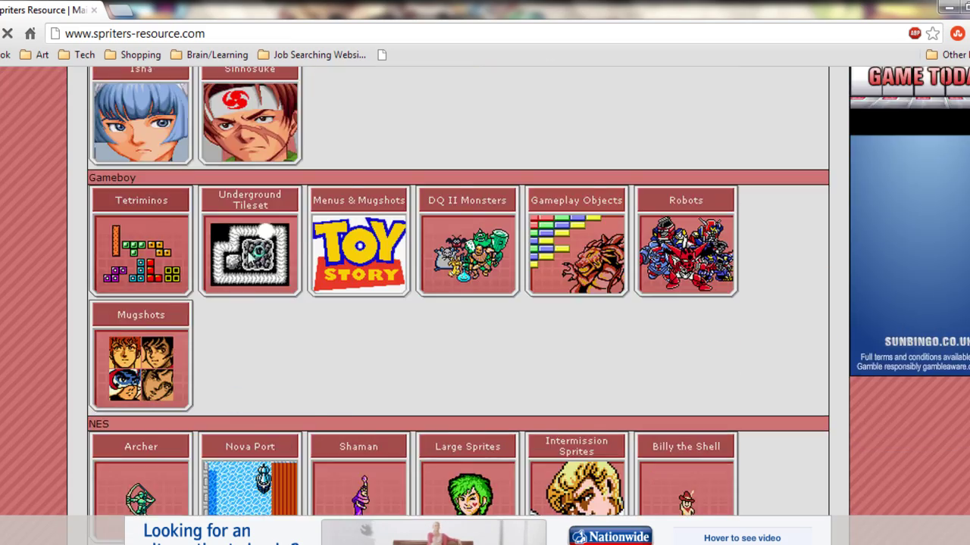
{"action": "scroll", "coordinate": [381, 340], "scroll_direction": "down", "scroll_amount": 4}
{"action": "scroll", "coordinate": [98, 320], "scroll_direction": "up", "scroll_amount": 12}
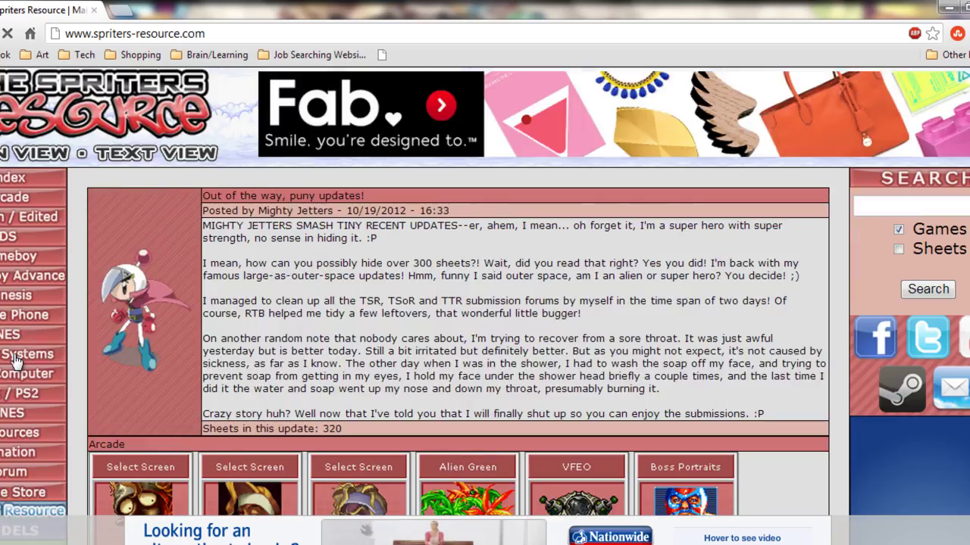
Go from the sprite site to its sister site for models, The Models Resource
{"action": "scroll", "coordinate": [17, 362], "scroll_direction": "down", "scroll_amount": 2}
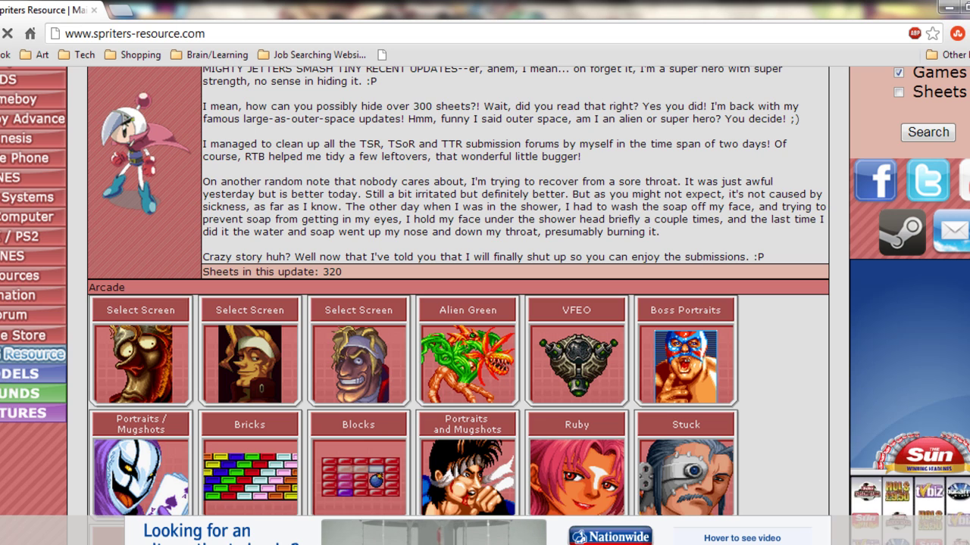
{"action": "left_click", "coordinate": [3, 371]}
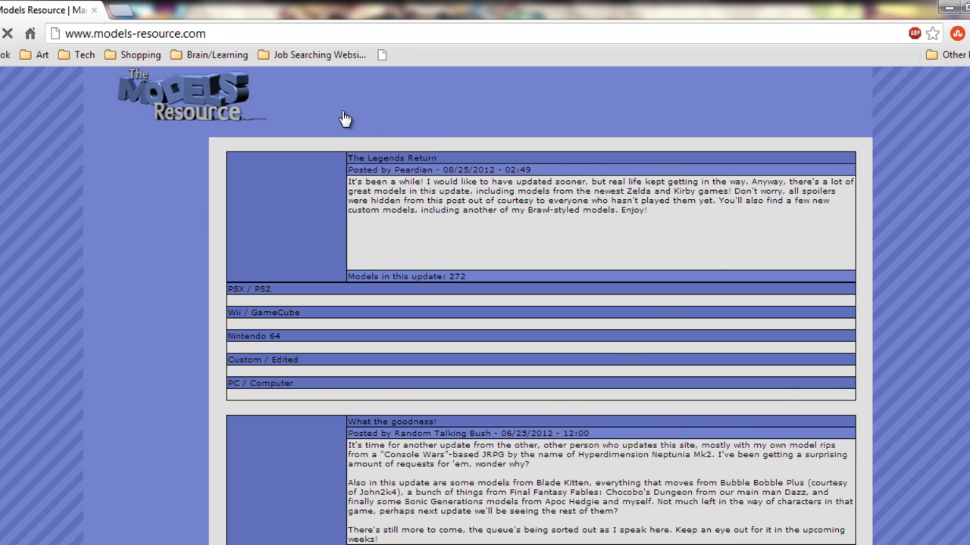
{"action": "scroll", "coordinate": [467, 197], "scroll_direction": "down", "scroll_amount": 1}
{"action": "scroll", "coordinate": [205, 235], "scroll_direction": "up", "scroll_amount": 1}
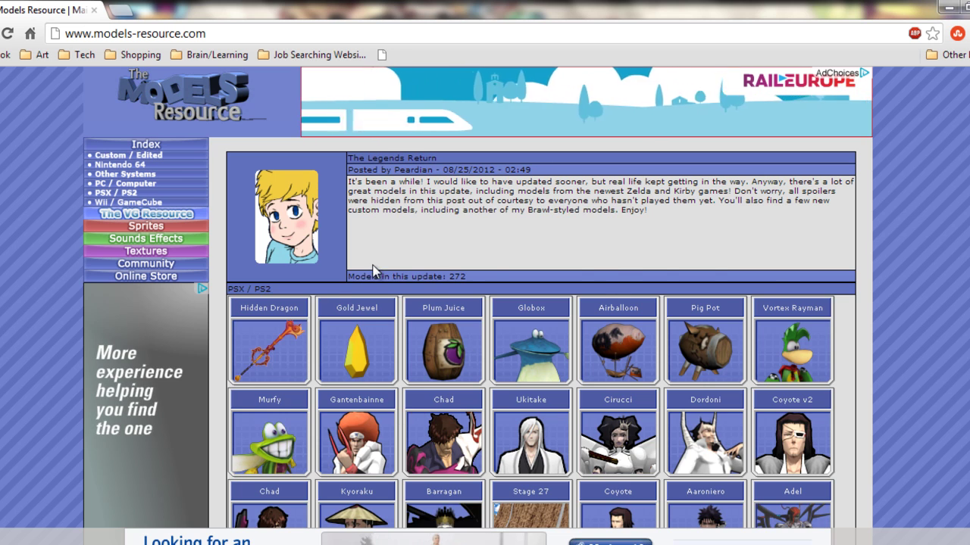
Find the Skyloft Link model among the Wii / GameCube models and view its page in a new browser tab
{"action": "scroll", "coordinate": [373, 271], "scroll_direction": "down", "scroll_amount": 4}
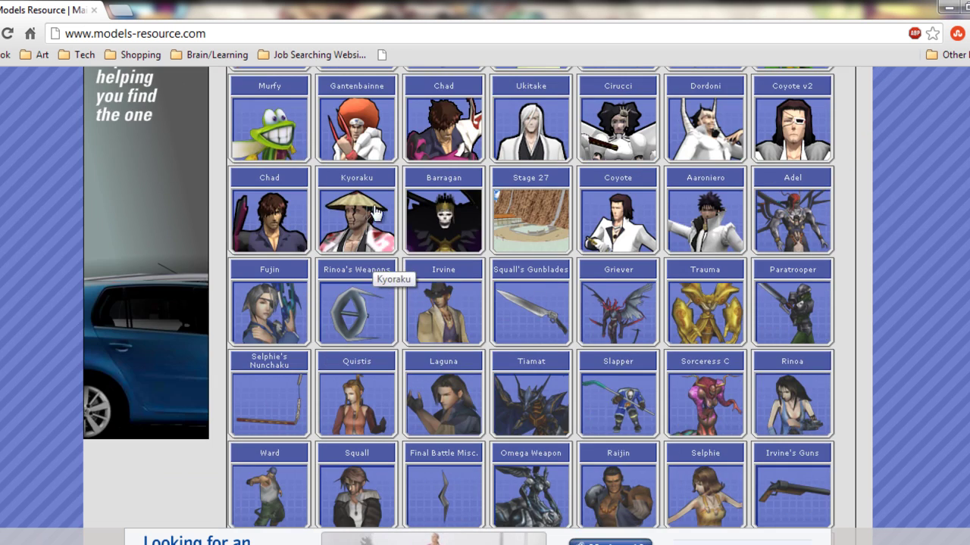
{"action": "scroll", "coordinate": [375, 213], "scroll_direction": "down", "scroll_amount": 2}
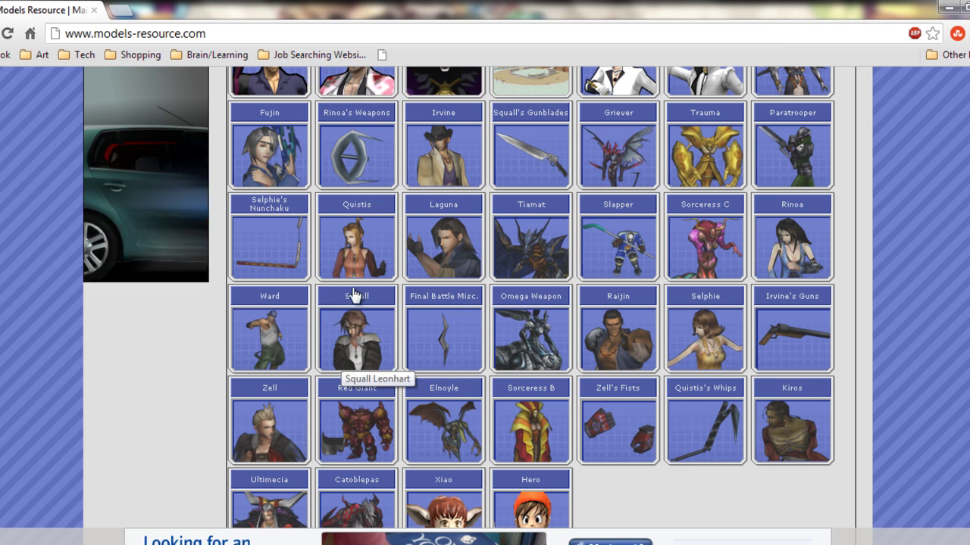
{"action": "scroll", "coordinate": [256, 439], "scroll_direction": "down", "scroll_amount": 1}
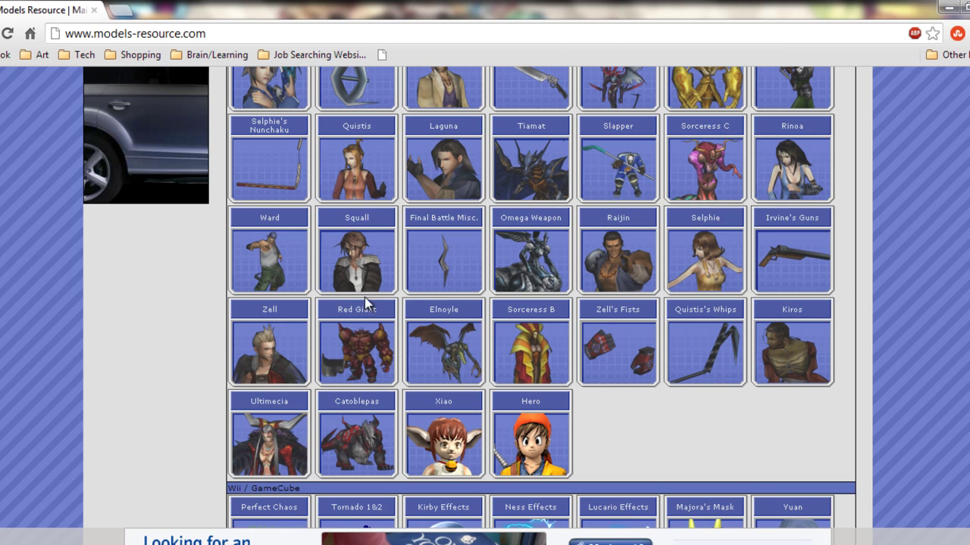
{"action": "scroll", "coordinate": [596, 341], "scroll_direction": "down", "scroll_amount": 3}
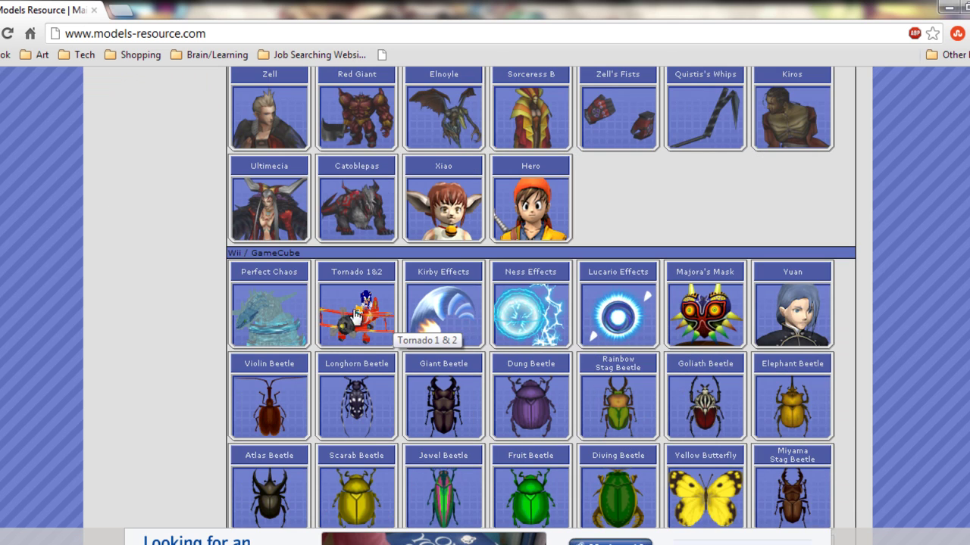
{"action": "scroll", "coordinate": [390, 318], "scroll_direction": "down", "scroll_amount": 2}
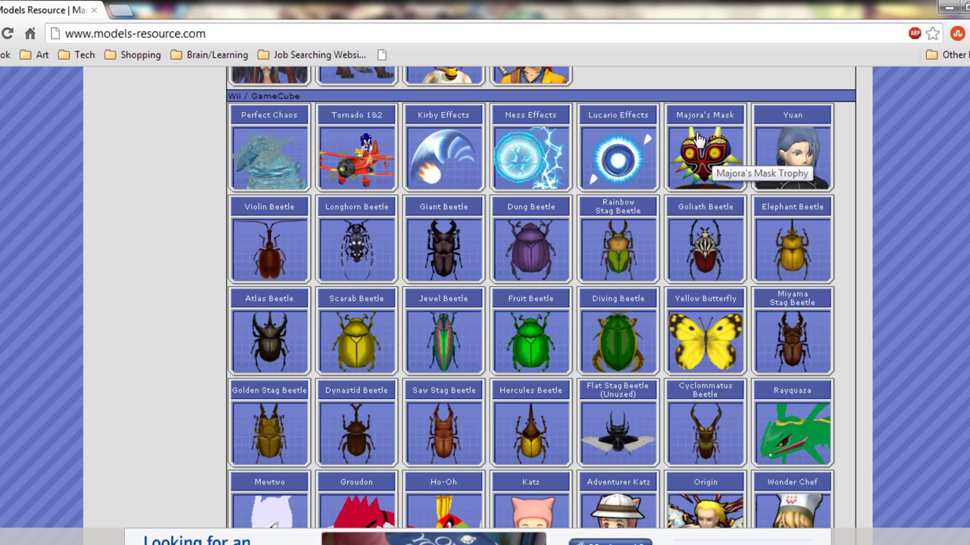
{"action": "scroll", "coordinate": [322, 184], "scroll_direction": "down", "scroll_amount": 2}
{"action": "scroll", "coordinate": [322, 184], "scroll_direction": "down", "scroll_amount": 3}
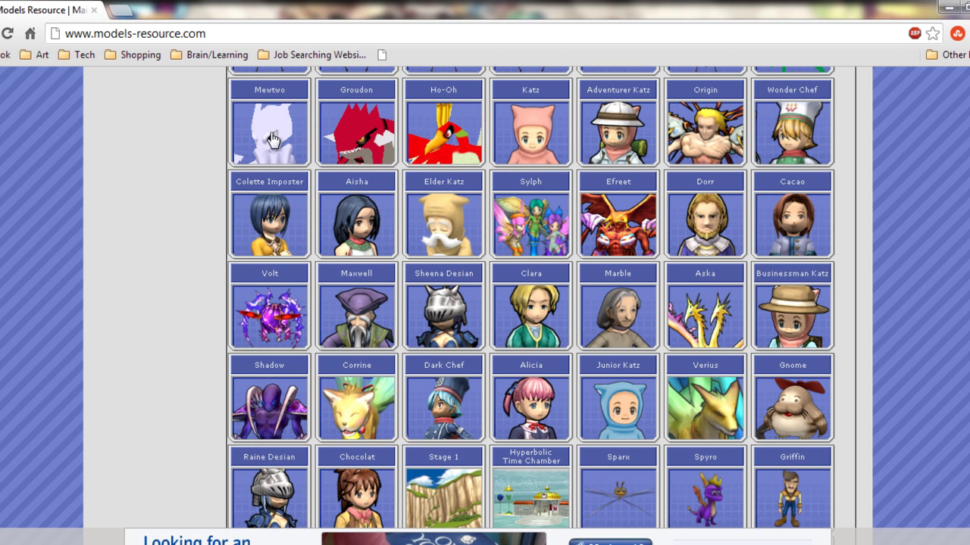
{"action": "scroll", "coordinate": [488, 313], "scroll_direction": "down", "scroll_amount": 3}
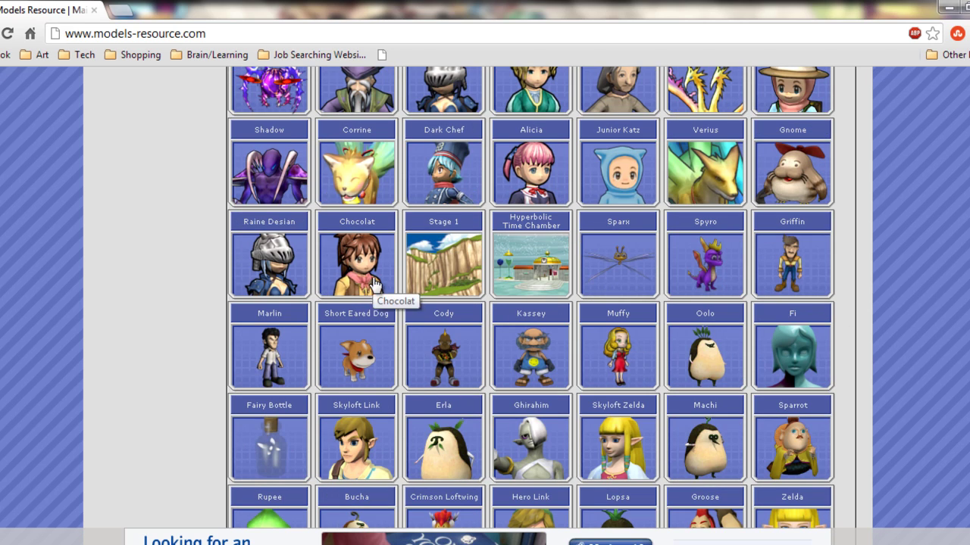
{"action": "scroll", "coordinate": [374, 282], "scroll_direction": "down", "scroll_amount": 3}
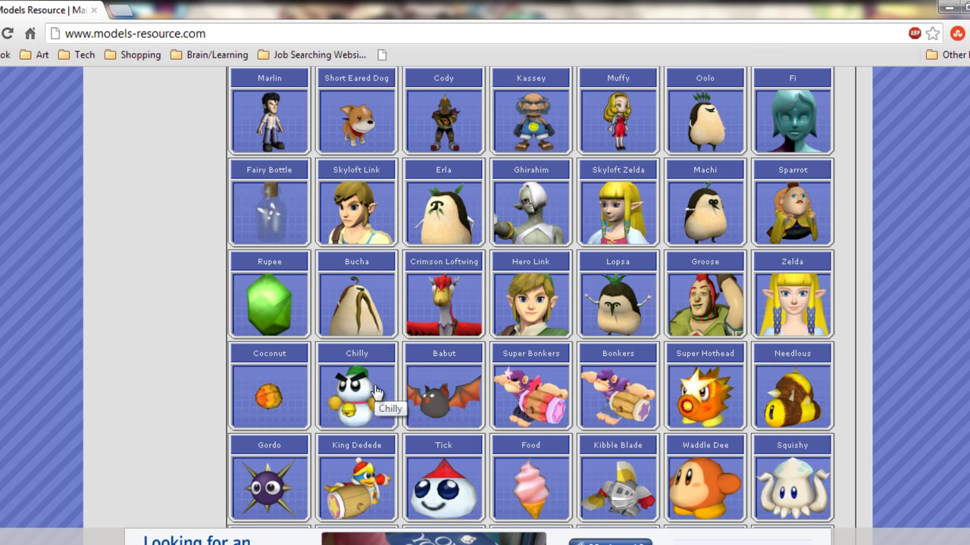
{"action": "right_click", "coordinate": [371, 222]}
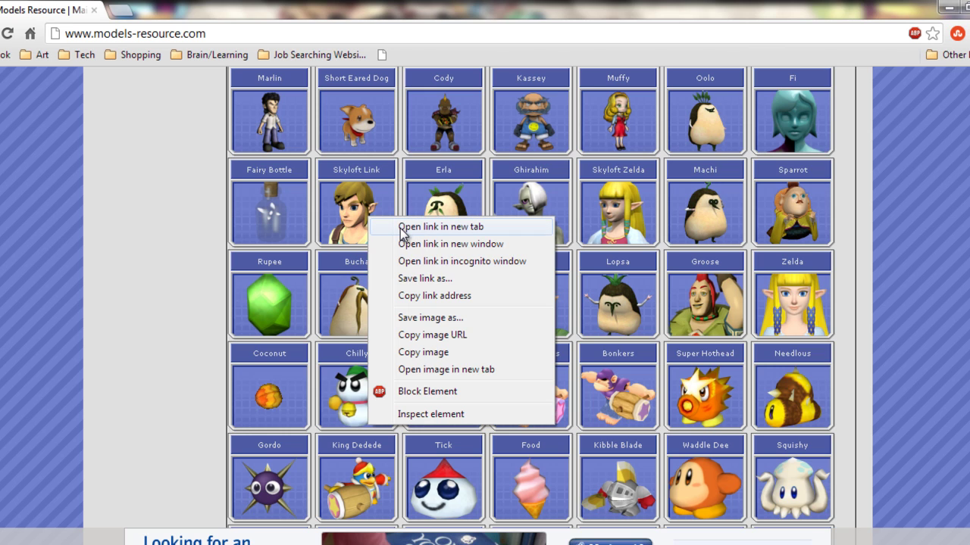
{"action": "left_click", "coordinate": [401, 229]}
{"action": "left_click", "coordinate": [214, 8]}
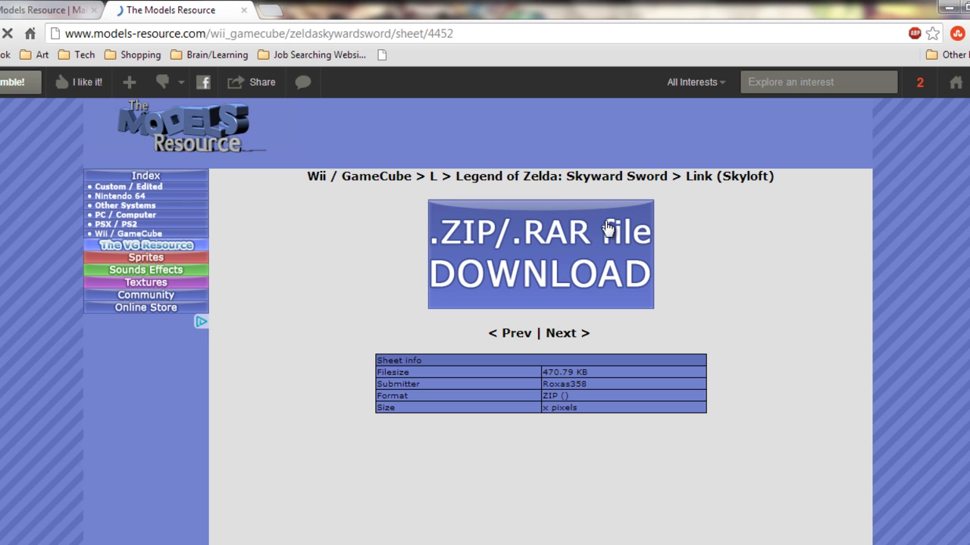
Download the Link (Skyloft) model archive and save it in Downloads as skyloftlink (1)
{"action": "right_click", "coordinate": [524, 244]}
{"action": "left_click", "coordinate": [556, 249]}
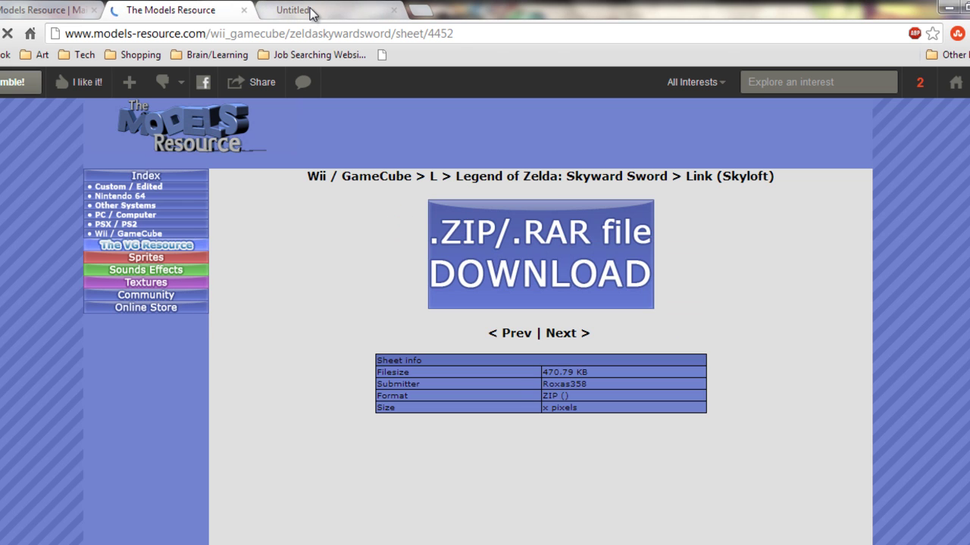
{"action": "left_click", "coordinate": [307, 10]}
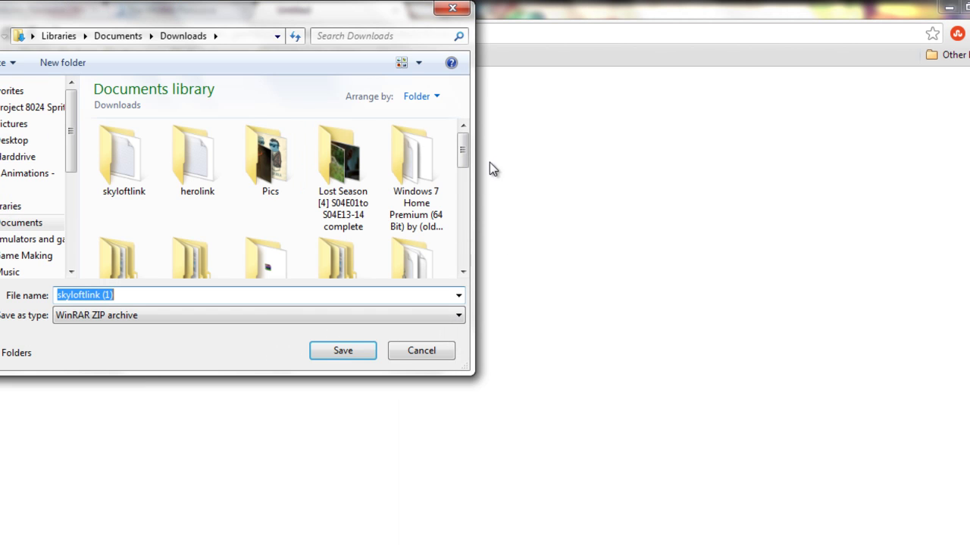
{"action": "left_click", "coordinate": [346, 351]}
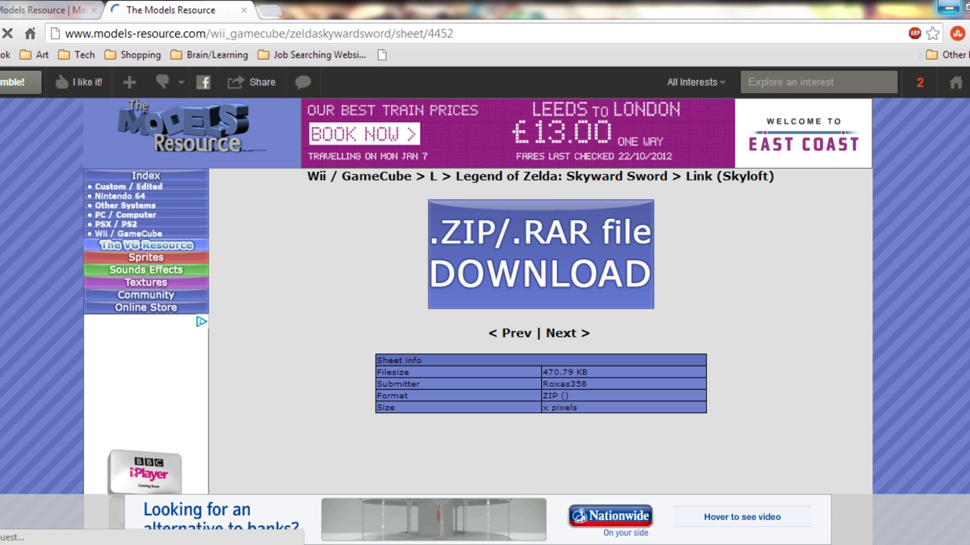
Show the downloaded skyloftlink (1) archive in the Downloads folder and extract it into a folder of the same name
{"action": "left_click", "coordinate": [152, 541]}
{"action": "left_click", "coordinate": [189, 514]}
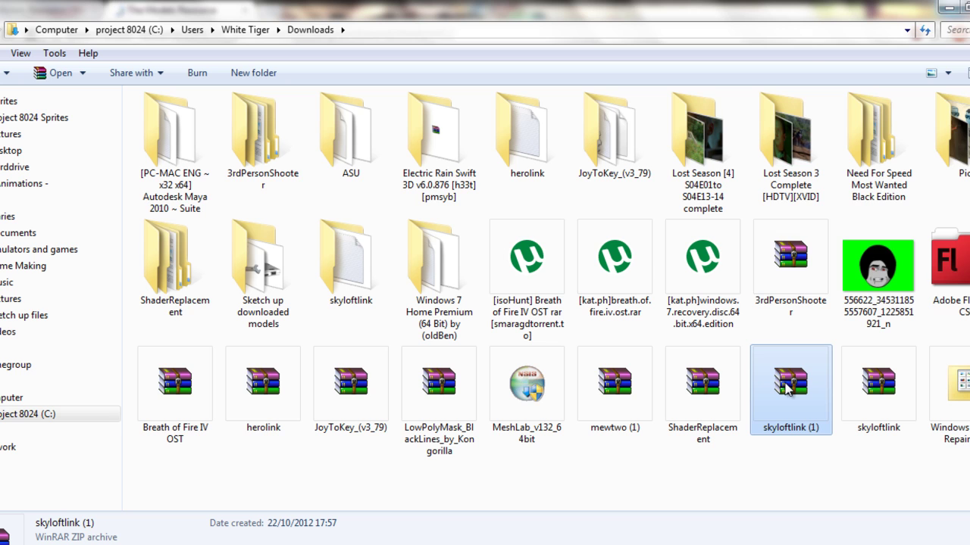
{"action": "right_click", "coordinate": [788, 389]}
{"action": "left_click", "coordinate": [817, 127]}
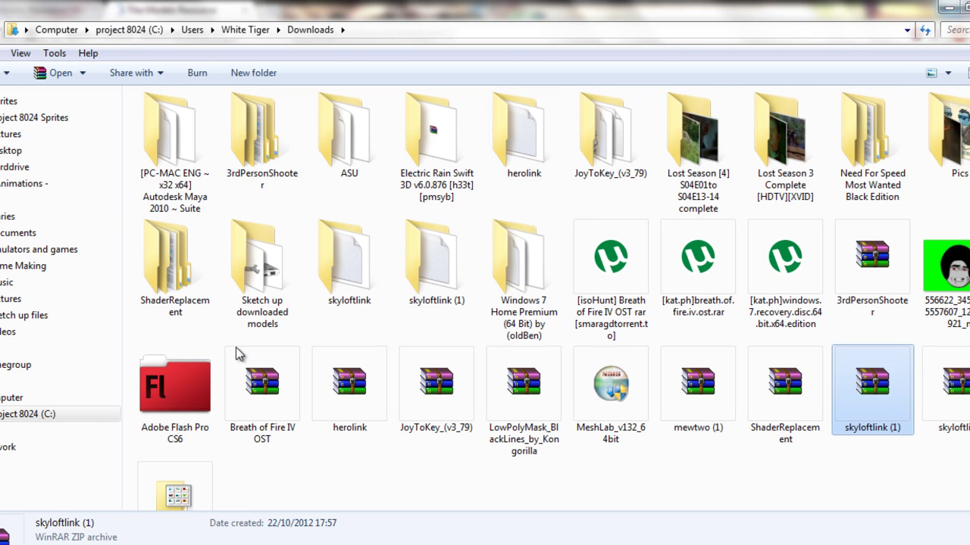
Open the extracted skyloftlink (1) folder and its Link_1 subfolder
{"action": "left_click", "coordinate": [422, 246]}
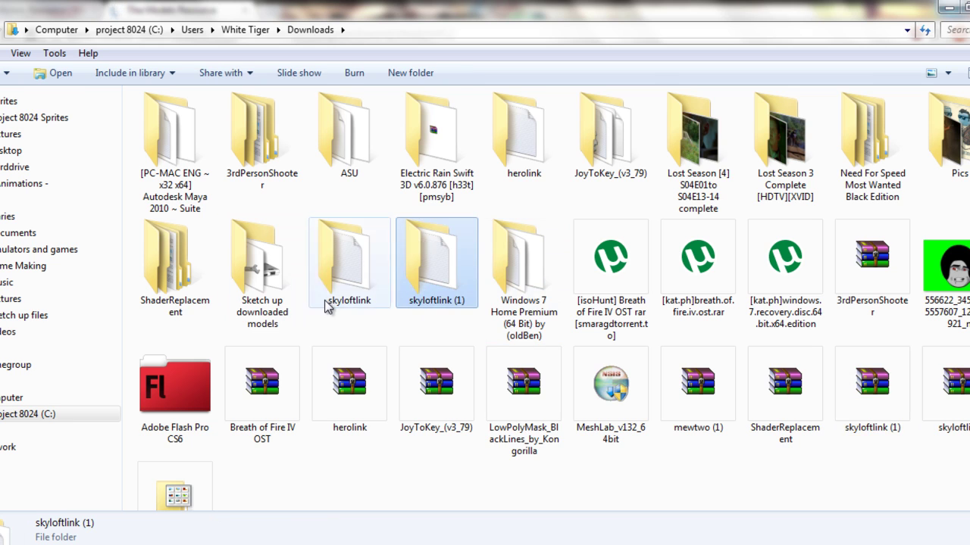
{"action": "key", "text": "Return"}
{"action": "double_click", "coordinate": [193, 119]}
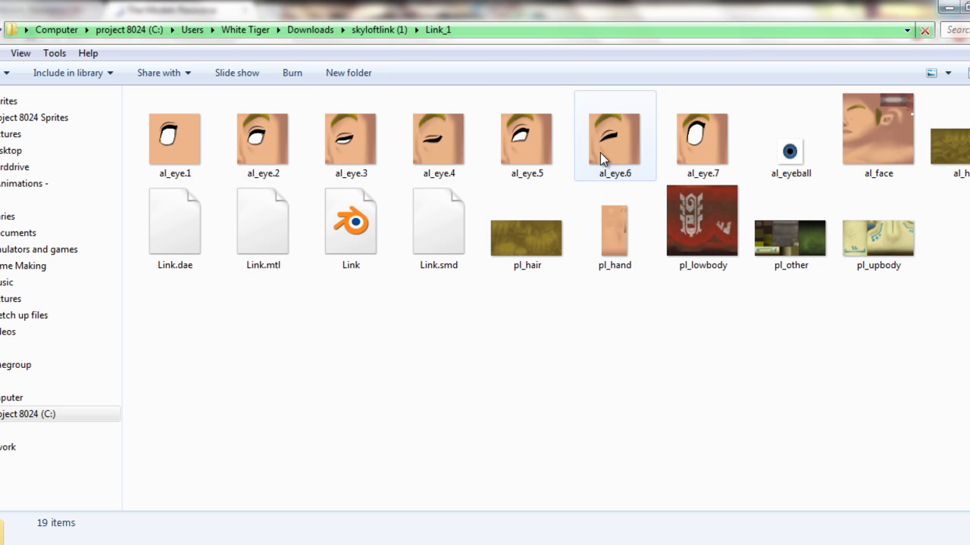
Examine the formats of the Link model files in the Link_1 folder, including the DAE, MTL, OBJ and SMD files
{"action": "left_click", "coordinate": [425, 225]}
{"action": "left_click", "coordinate": [332, 250]}
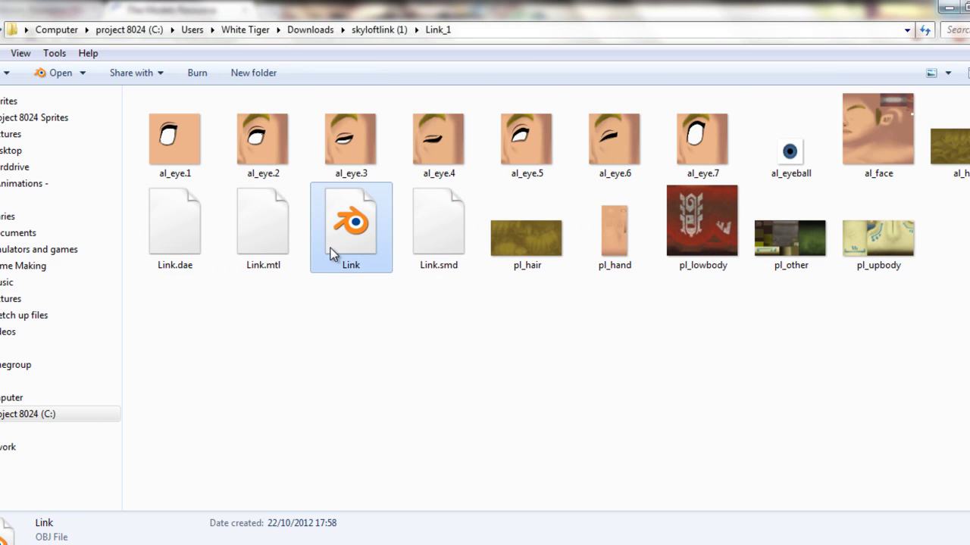
{"action": "left_click", "coordinate": [156, 227]}
{"action": "left_click", "coordinate": [271, 218]}
{"action": "left_click", "coordinate": [360, 219]}
{"action": "left_click", "coordinate": [422, 227]}
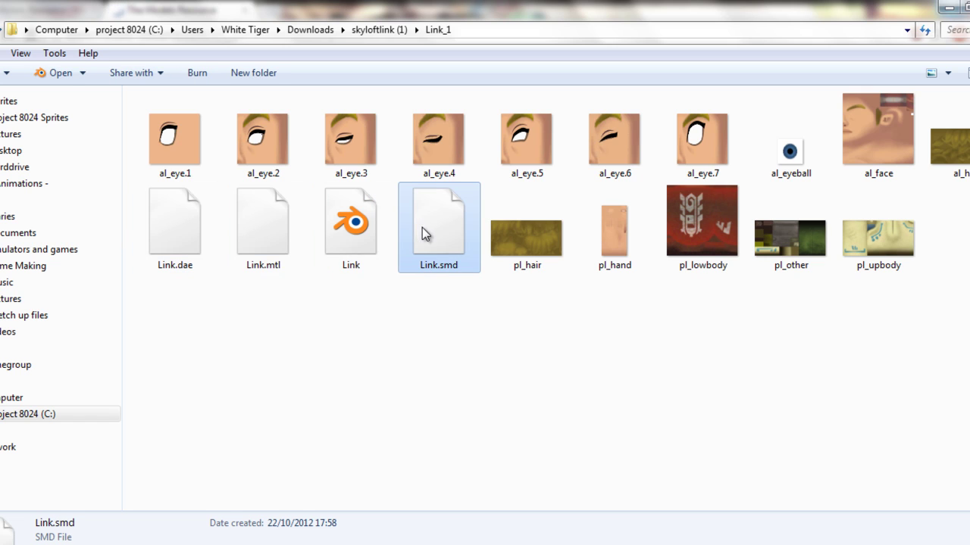
{"action": "left_click", "coordinate": [172, 241]}
{"action": "left_click", "coordinate": [371, 236]}
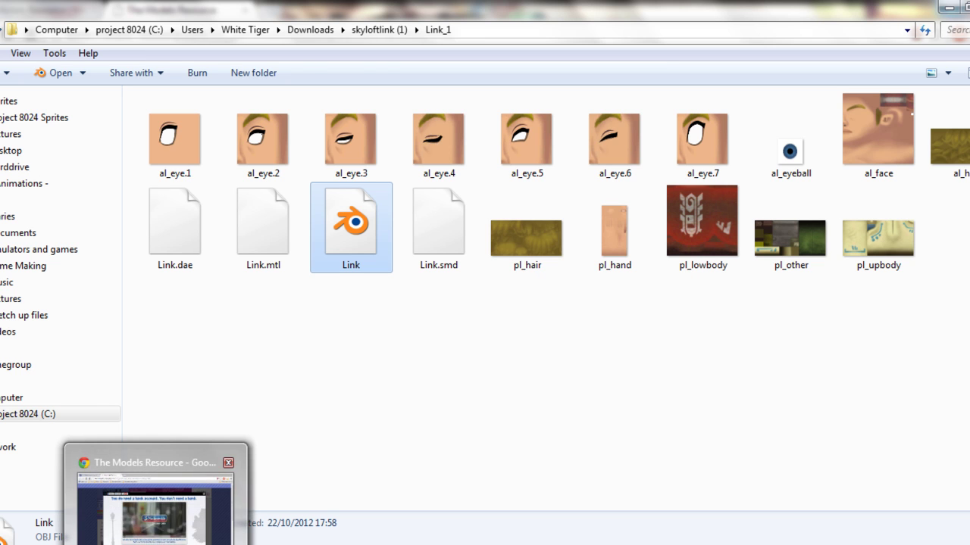
Switch to Chrome, dismiss the bank advertisement covering the Models Resource page and open a new tab
{"action": "left_click", "coordinate": [162, 493]}
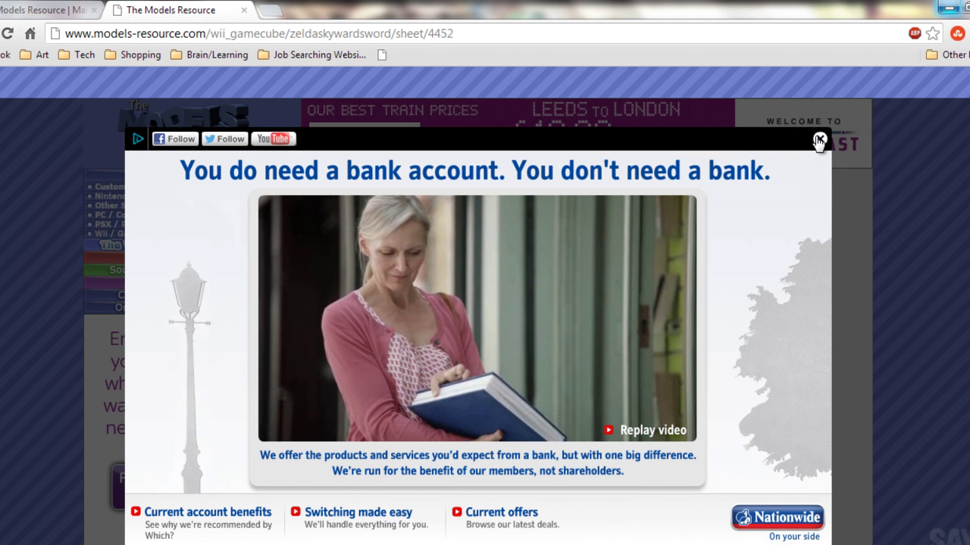
{"action": "left_click", "coordinate": [819, 139]}
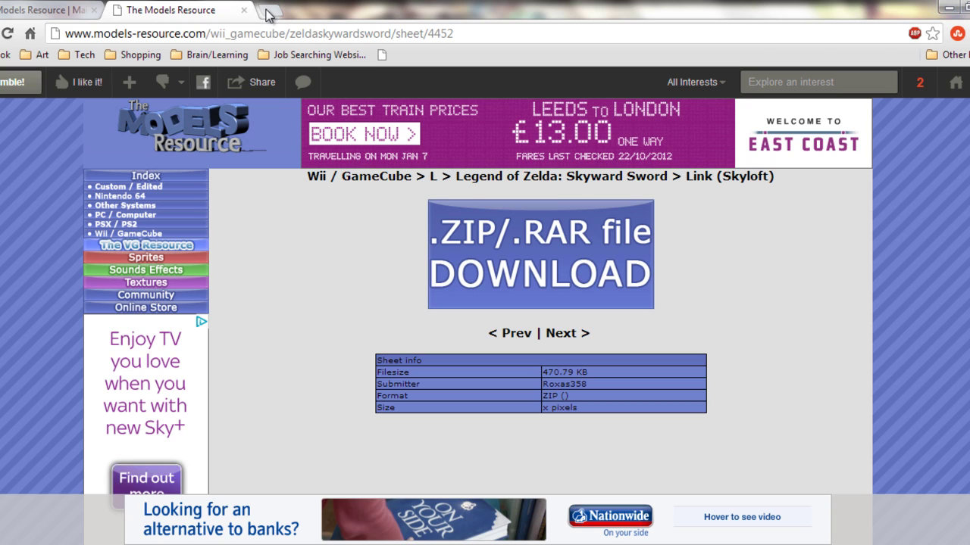
{"action": "left_click", "coordinate": [269, 13]}
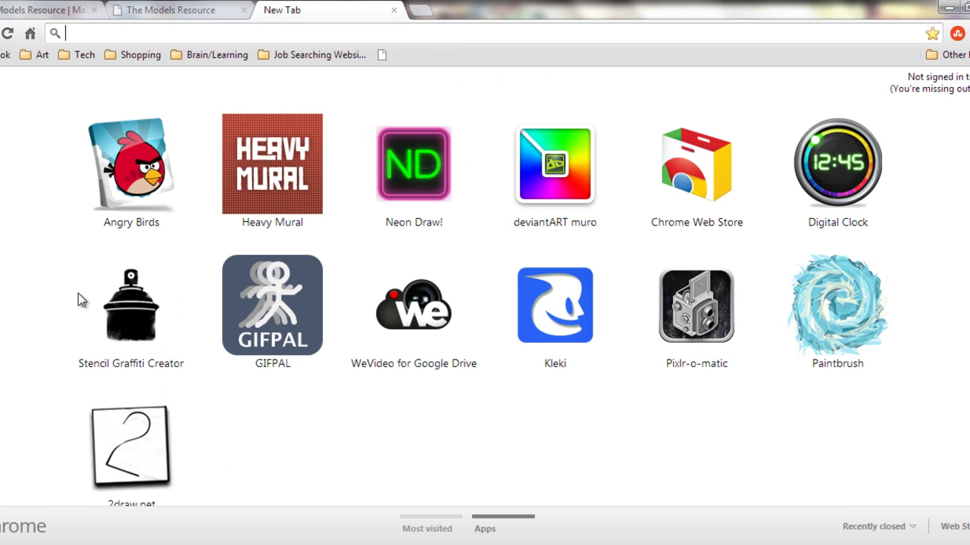
{"action": "type", "text": "ma"}
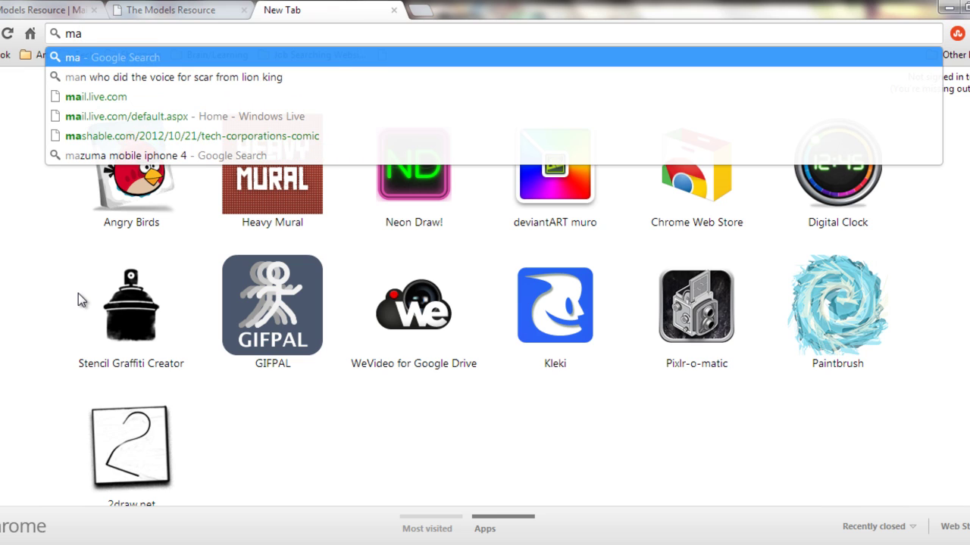
{"action": "type", "text": "x"}
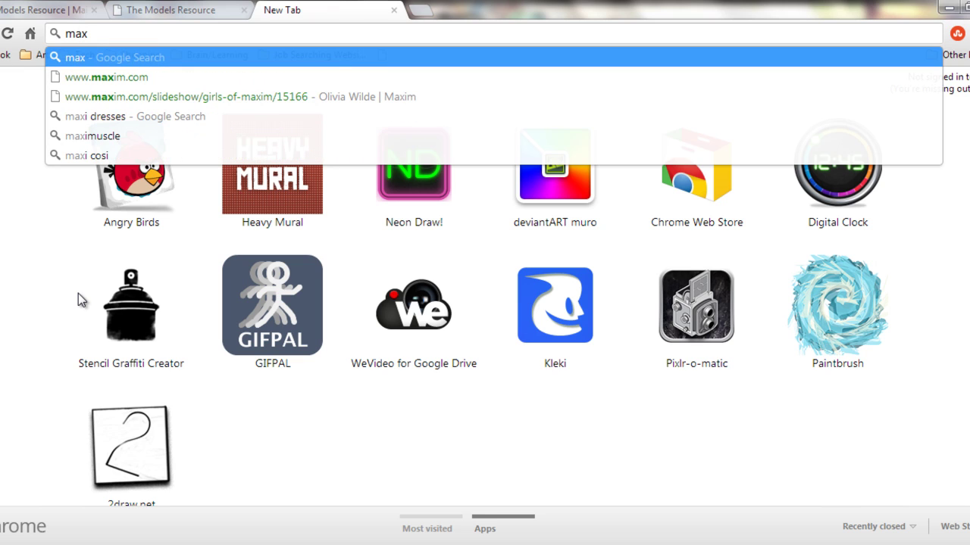
{"action": "key", "text": "BackSpace"}
{"action": "key", "text": "BackSpace"}
{"action": "type", "text": "im"}
{"action": "key", "text": "BackSpace"}
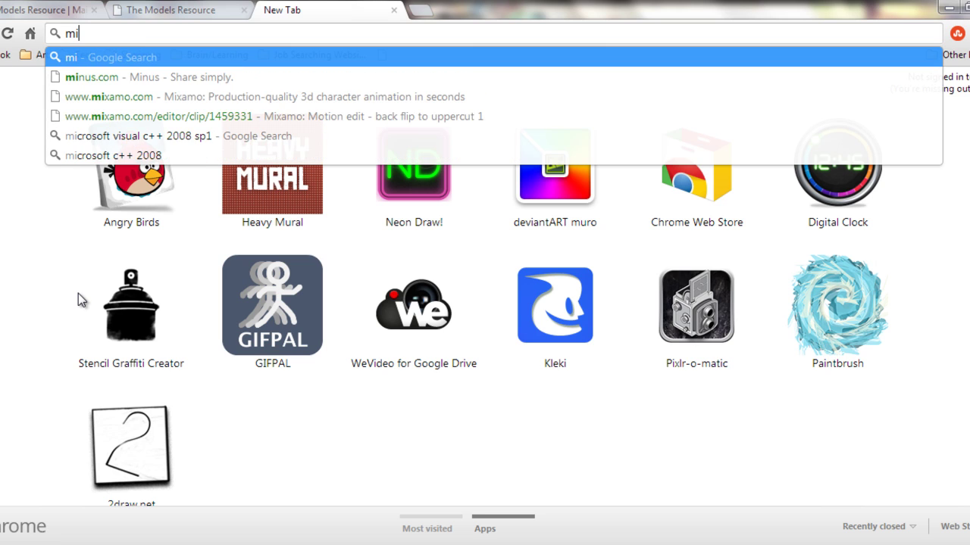
{"action": "type", "text": "x"}
{"action": "key", "text": "Down"}
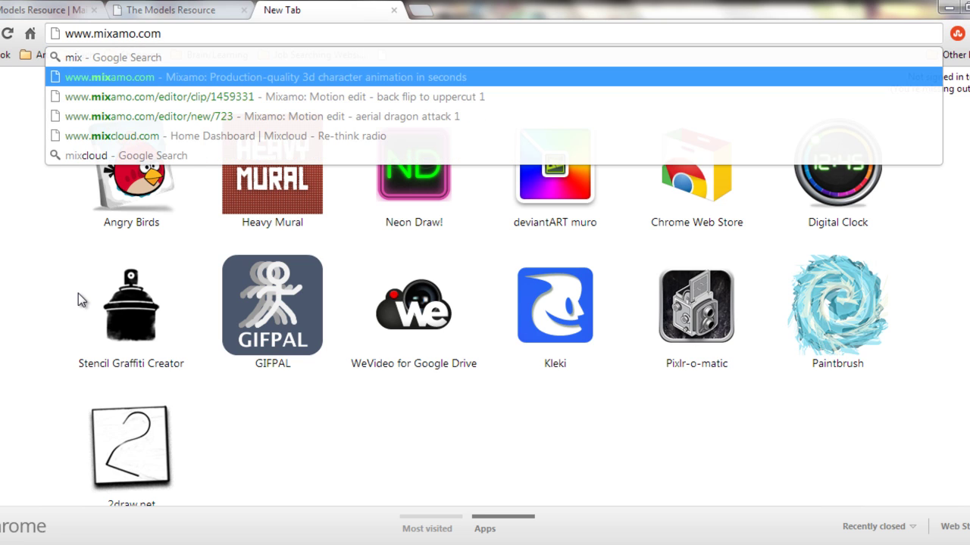
{"action": "key", "text": "Return"}
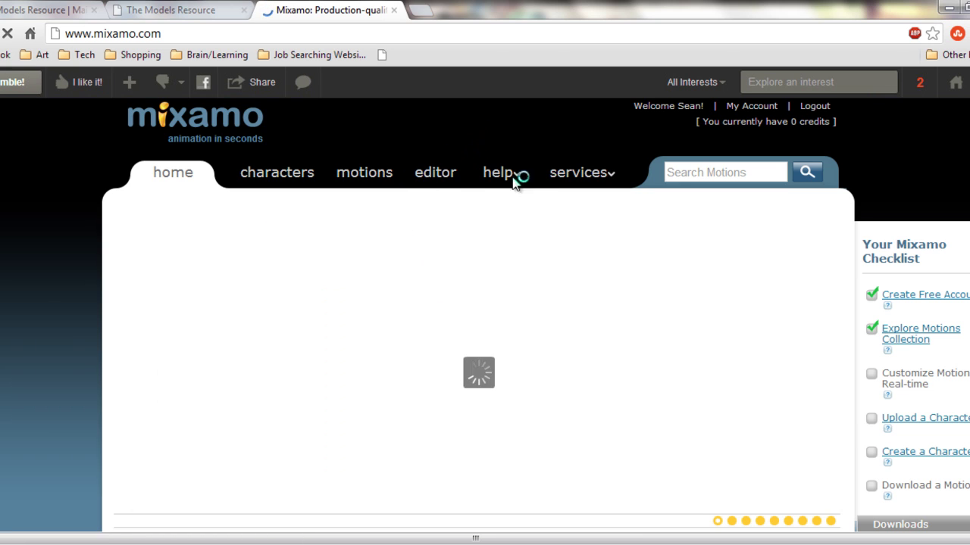
Look over the Mixamo home page and open the site's motion editor
{"action": "scroll", "coordinate": [318, 238], "scroll_direction": "down", "scroll_amount": 2}
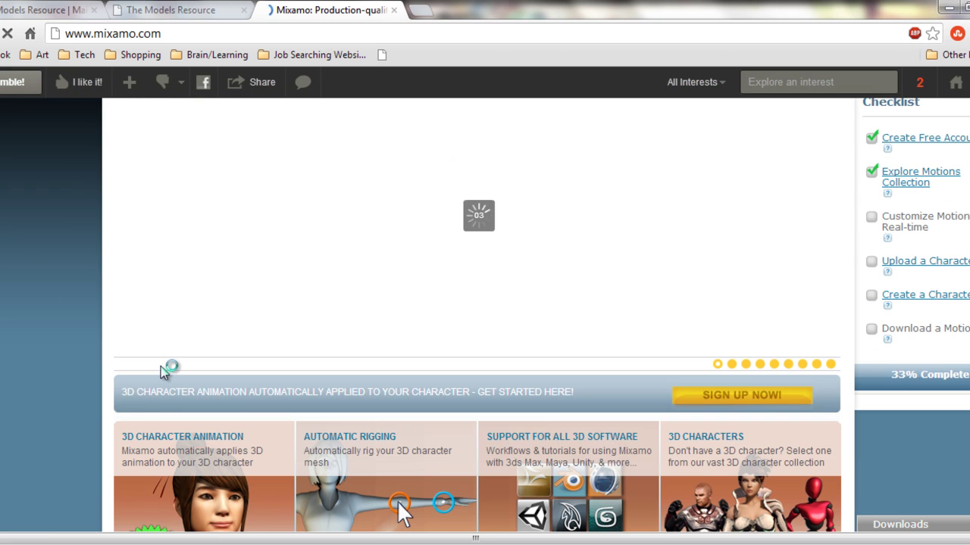
{"action": "scroll", "coordinate": [305, 284], "scroll_direction": "up", "scroll_amount": 1}
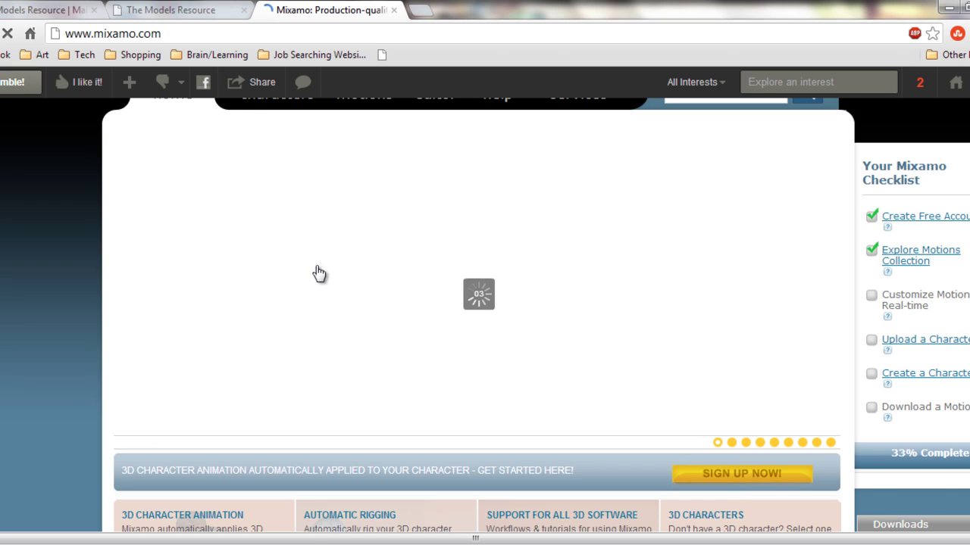
{"action": "scroll", "coordinate": [318, 273], "scroll_direction": "up", "scroll_amount": 1}
{"action": "scroll", "coordinate": [450, 238], "scroll_direction": "down", "scroll_amount": 3}
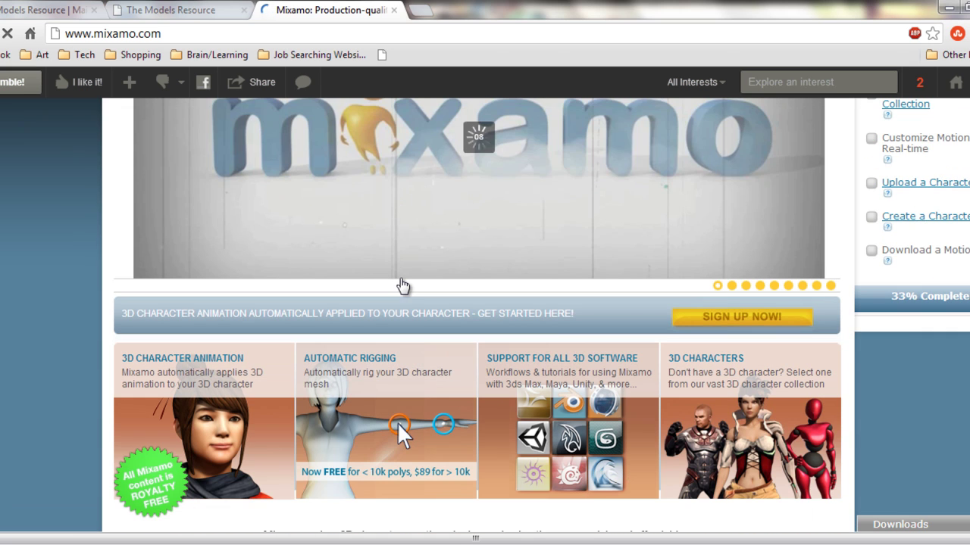
{"action": "scroll", "coordinate": [401, 285], "scroll_direction": "down", "scroll_amount": 1}
{"action": "scroll", "coordinate": [397, 344], "scroll_direction": "up", "scroll_amount": 4}
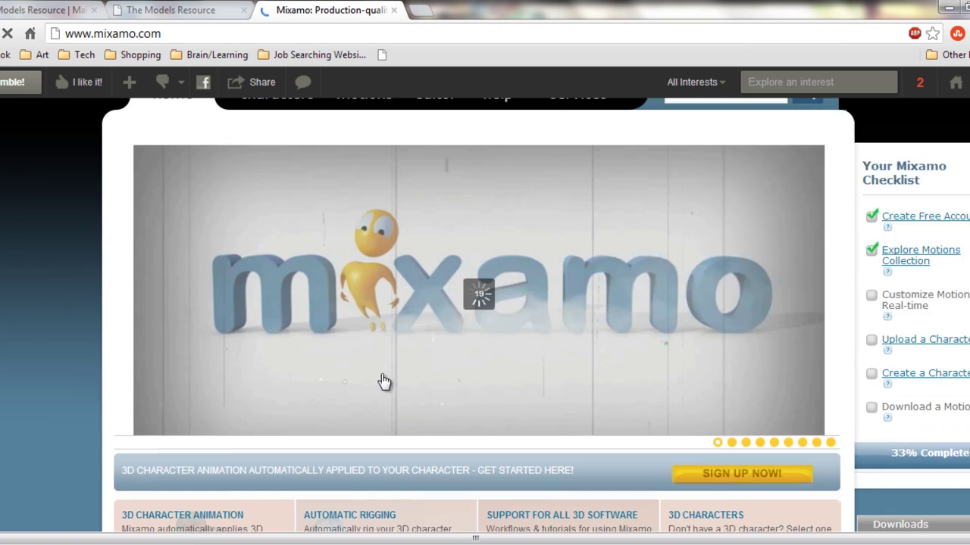
{"action": "left_click", "coordinate": [435, 174]}
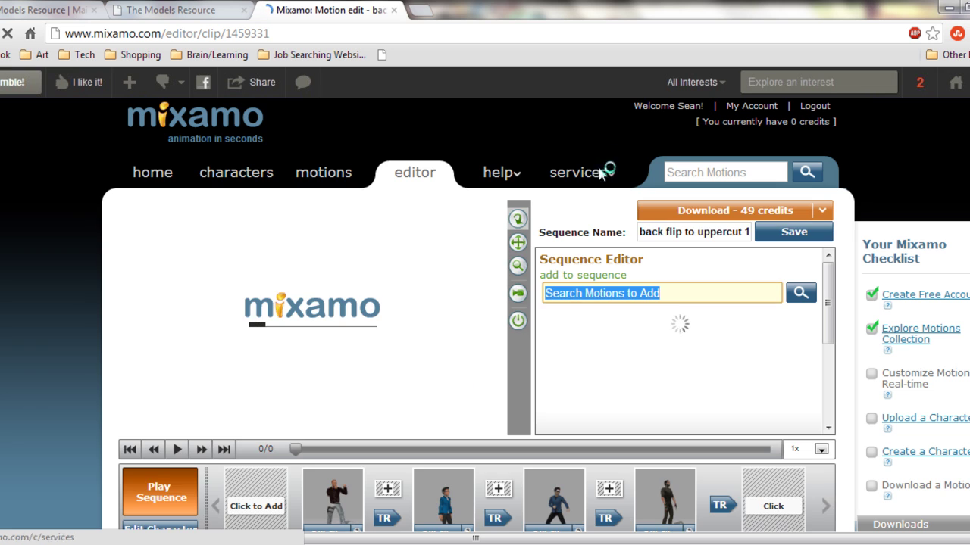
Remove the last three clips from the back flip to uppercut sequence, confirming each removal and keeping only the first clip
{"action": "left_click_drag", "start_coordinate": [829, 298], "coordinate": [846, 364]}
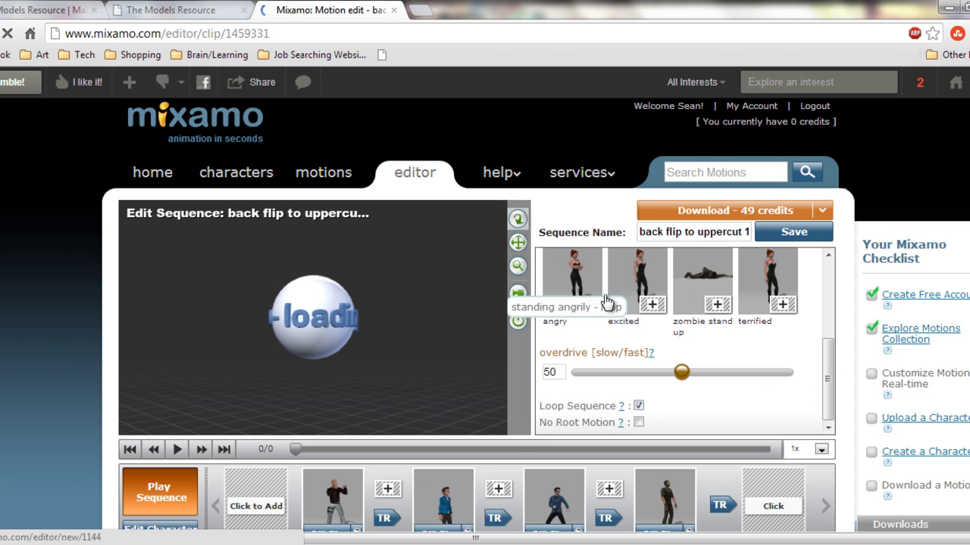
{"action": "scroll", "coordinate": [561, 352], "scroll_direction": "down", "scroll_amount": 1}
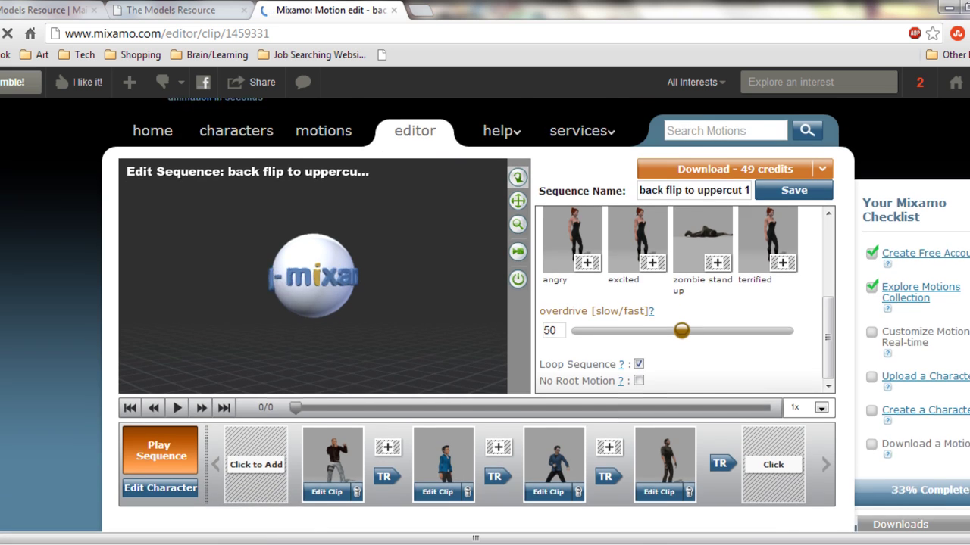
{"action": "scroll", "coordinate": [691, 455], "scroll_direction": "down", "scroll_amount": 1}
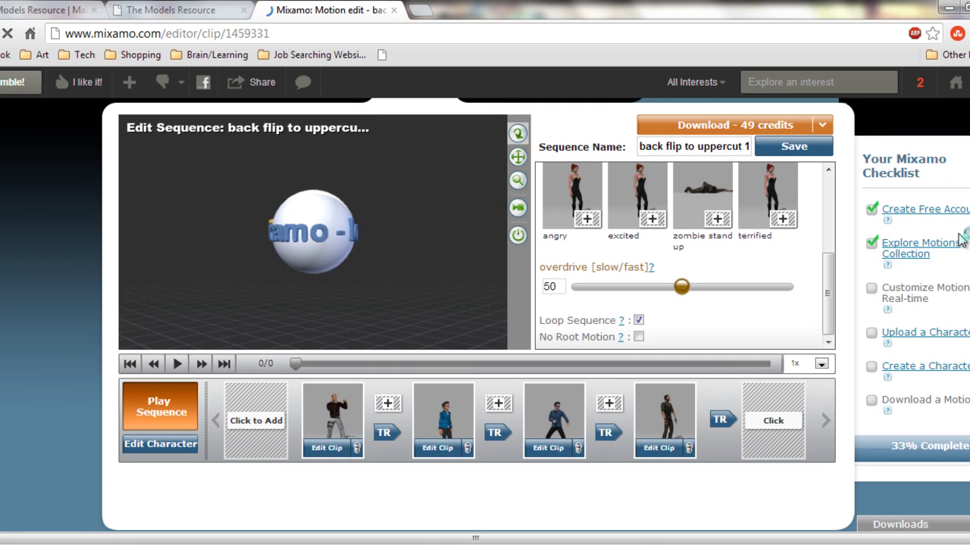
{"action": "left_click", "coordinate": [690, 448]}
{"action": "left_click", "coordinate": [485, 321]}
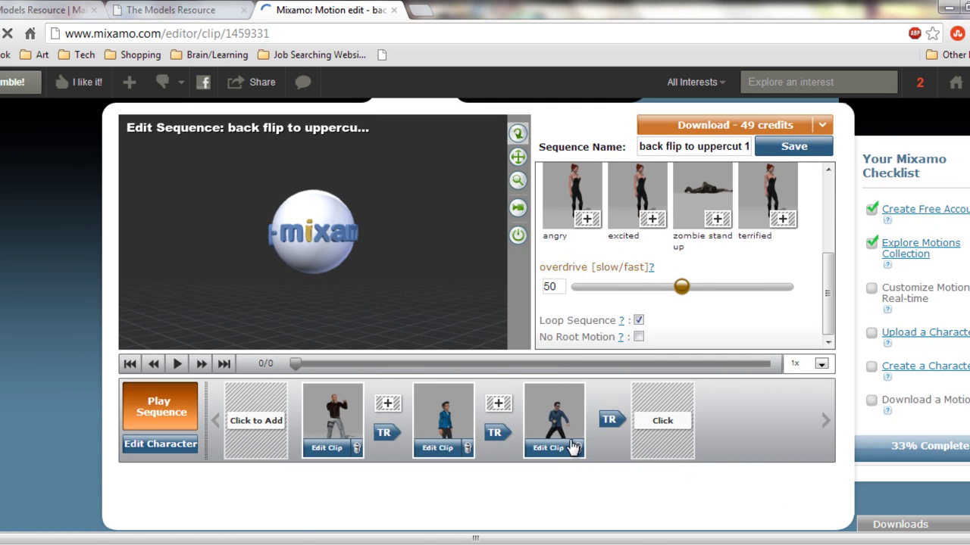
{"action": "left_click", "coordinate": [578, 448]}
{"action": "left_click", "coordinate": [505, 320]}
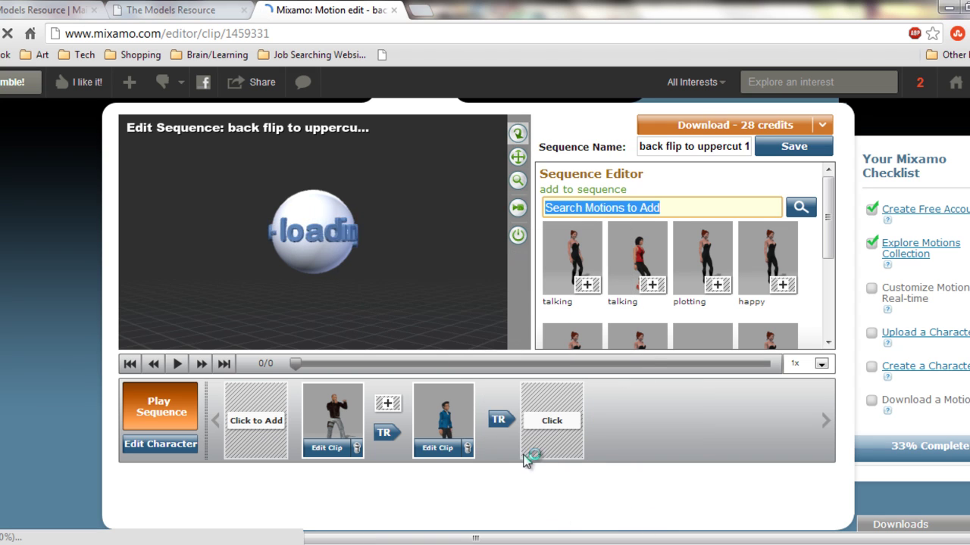
{"action": "left_click", "coordinate": [467, 452]}
{"action": "left_click", "coordinate": [504, 320]}
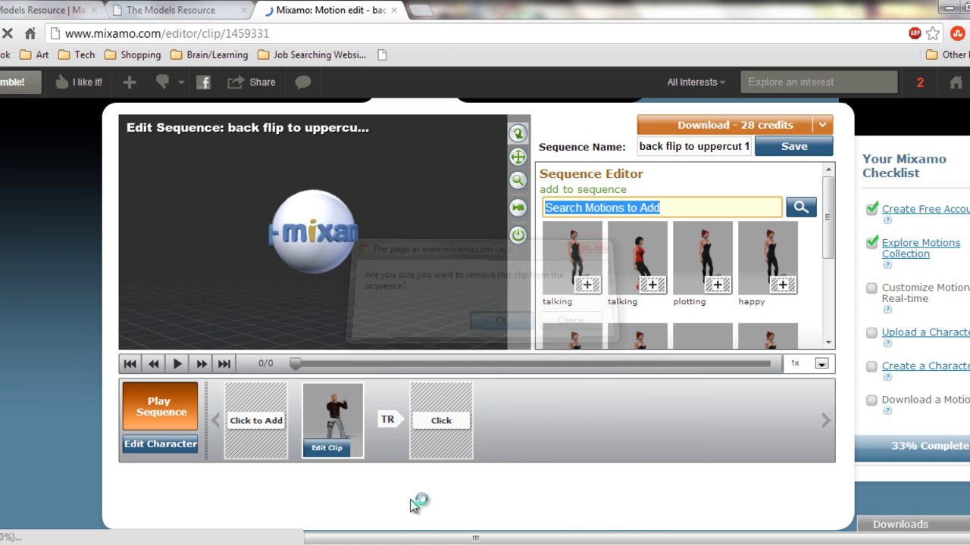
Open the character editor for the sequence and go to the Upload Character page, confirming that the editor may be left
{"action": "left_click", "coordinate": [186, 447]}
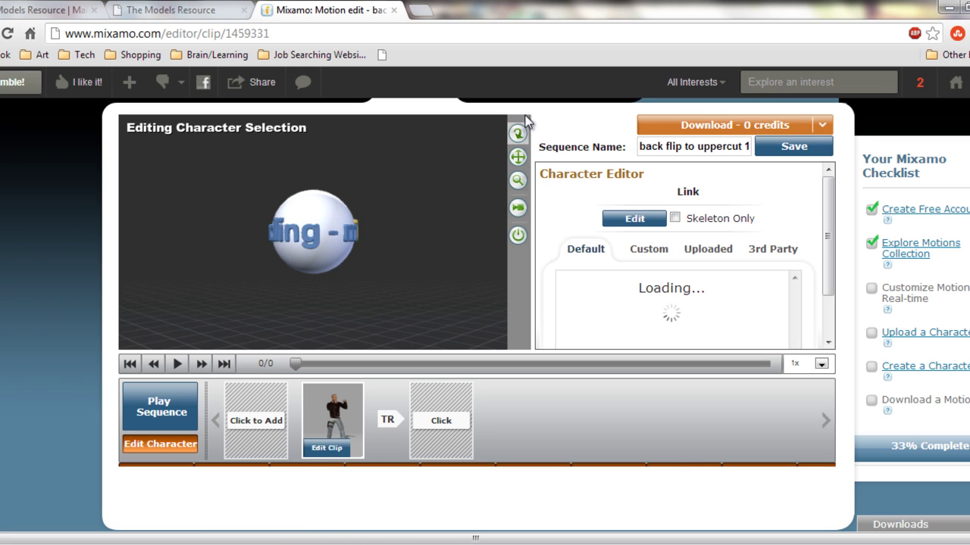
{"action": "left_click_drag", "start_coordinate": [831, 212], "coordinate": [828, 269]}
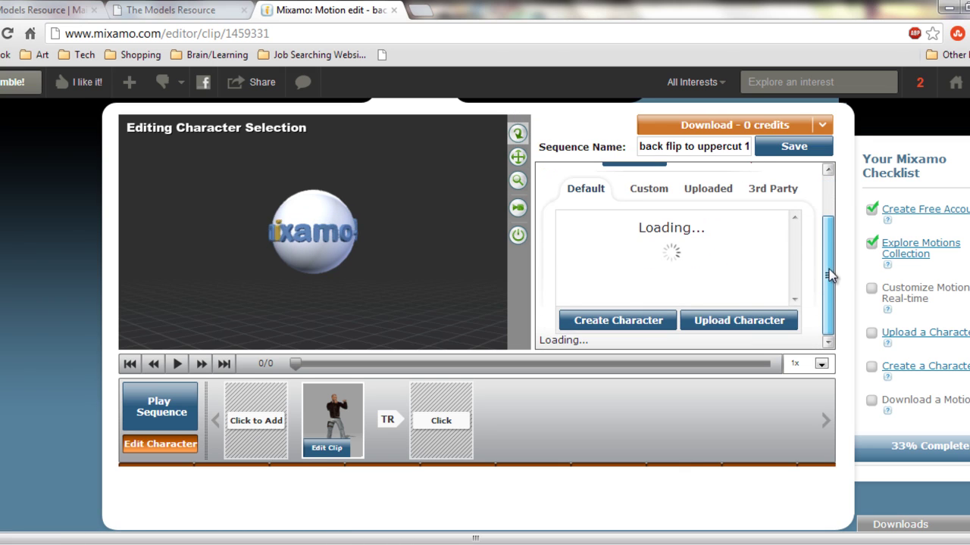
{"action": "left_click", "coordinate": [726, 325]}
{"action": "left_click", "coordinate": [460, 327]}
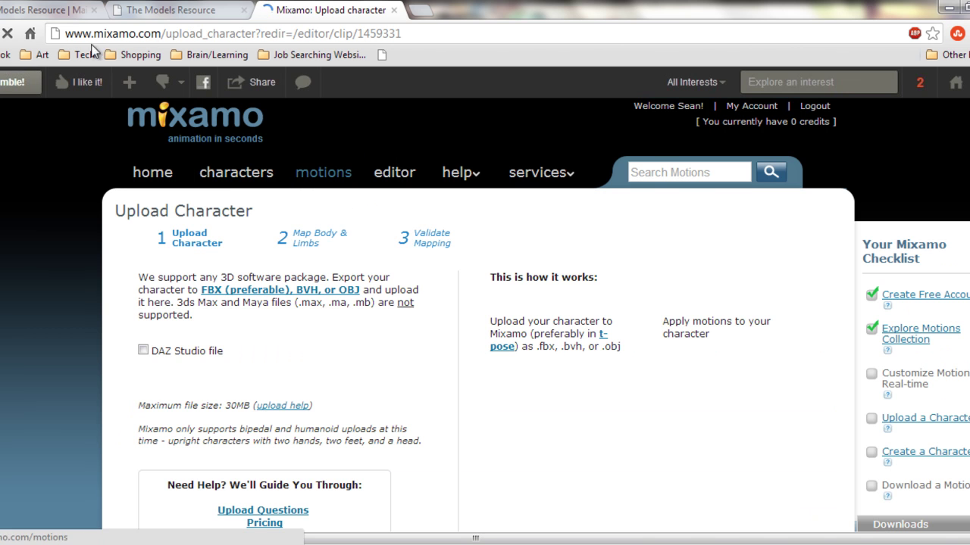
Read the upload instructions on which character file formats Mixamo supports and which it does not
{"action": "scroll", "coordinate": [229, 270], "scroll_direction": "down", "scroll_amount": 1}
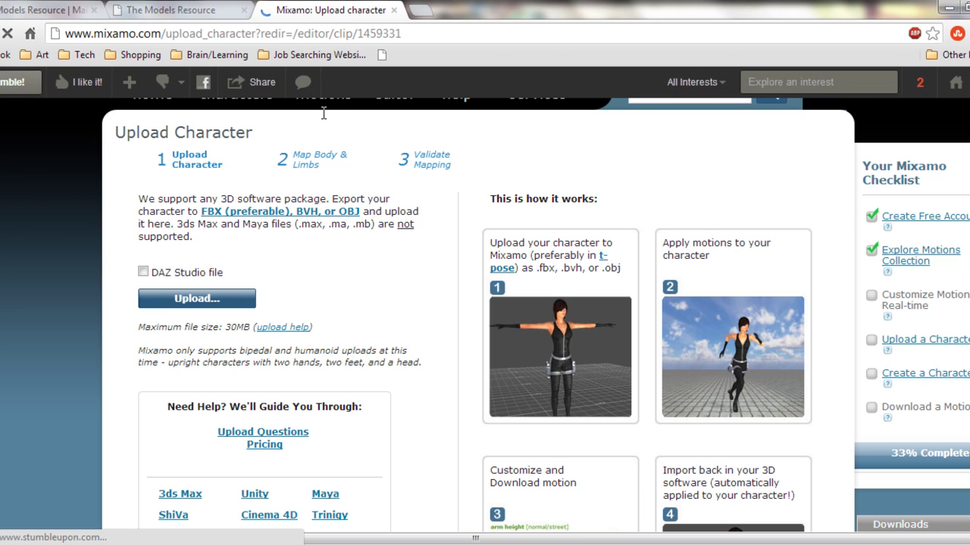
{"action": "scroll", "coordinate": [30, 253], "scroll_direction": "up", "scroll_amount": 1}
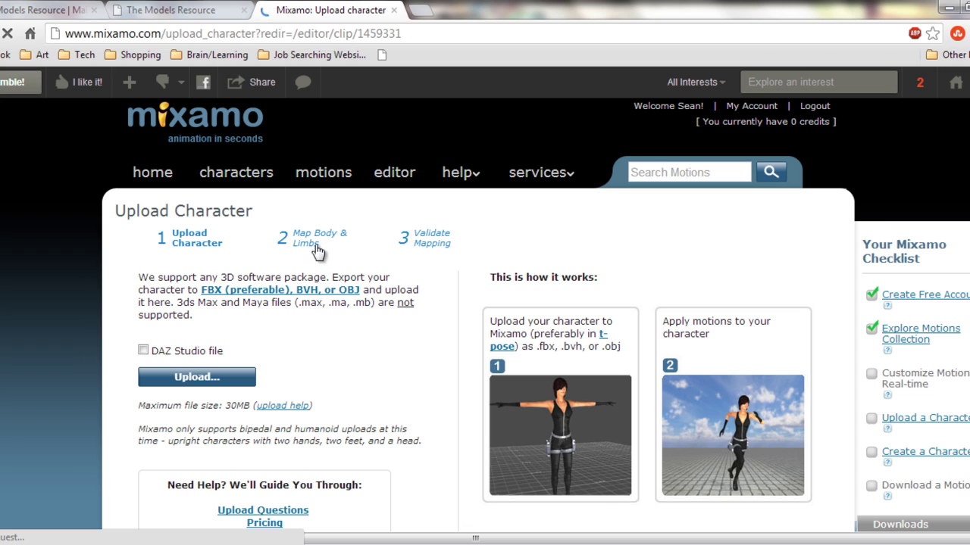
{"action": "scroll", "coordinate": [197, 273], "scroll_direction": "down", "scroll_amount": 1}
{"action": "left_click_drag", "start_coordinate": [139, 199], "coordinate": [338, 197]}
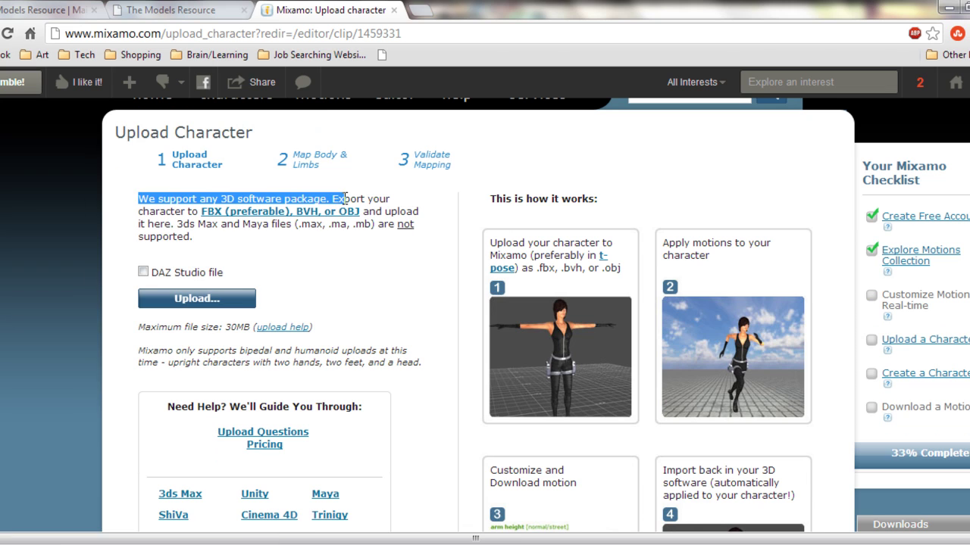
{"action": "left_click_drag", "start_coordinate": [165, 212], "coordinate": [378, 212]}
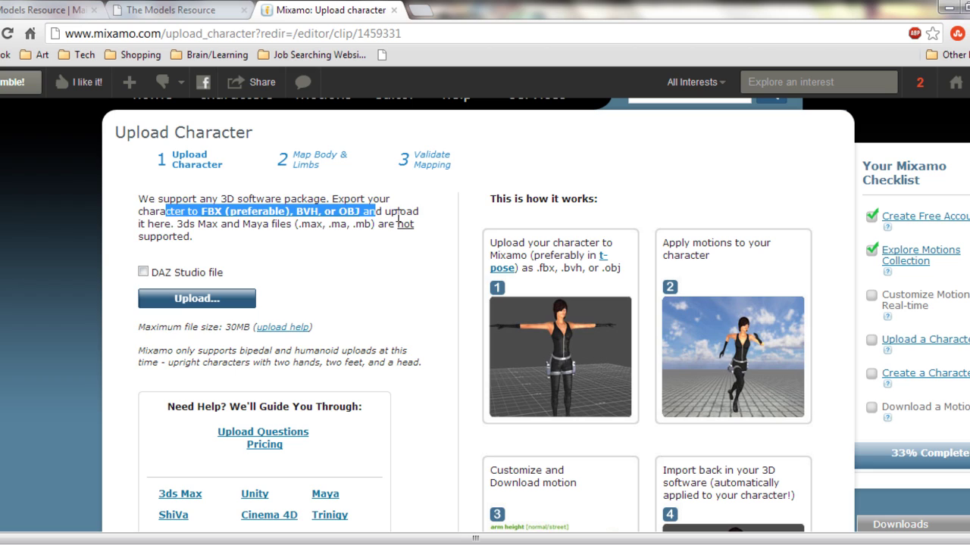
{"action": "left_click", "coordinate": [387, 219]}
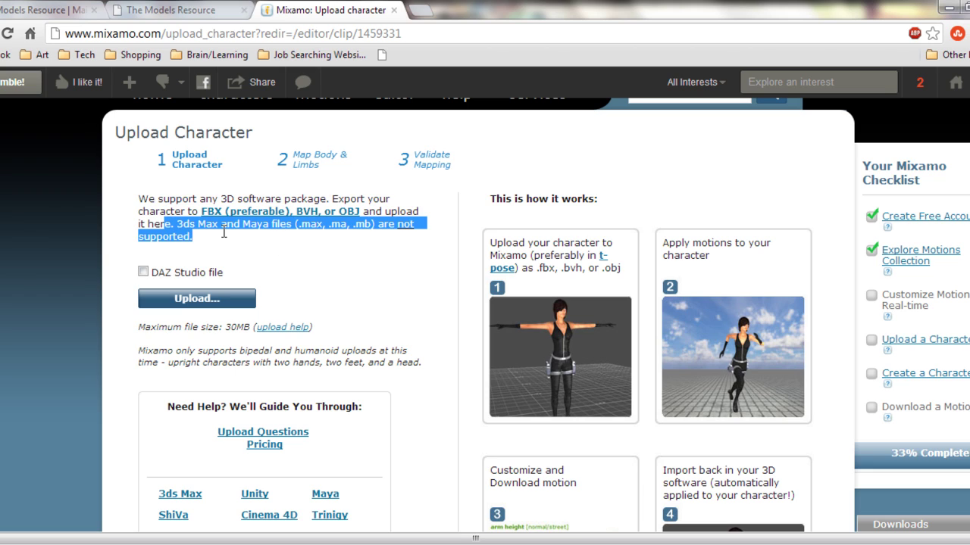
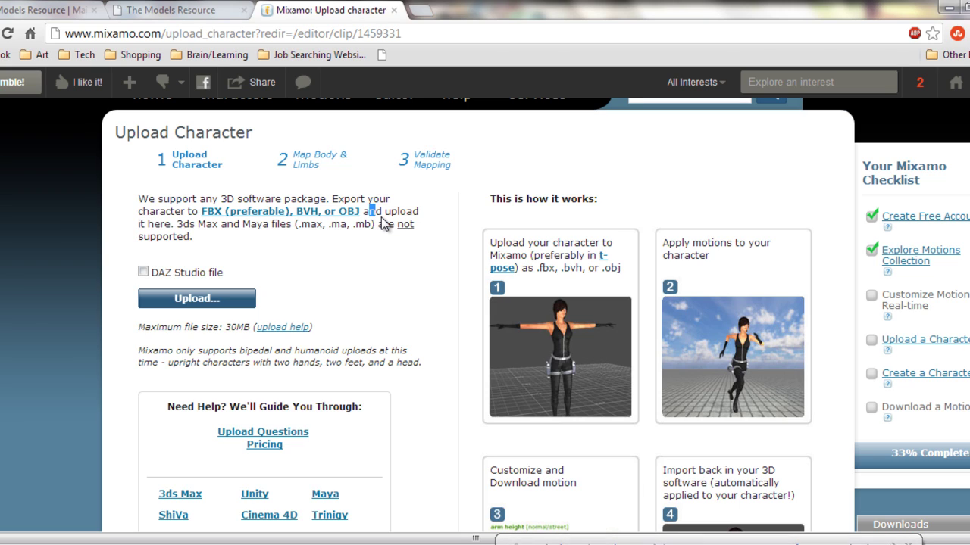
{"action": "left_click", "coordinate": [381, 217]}
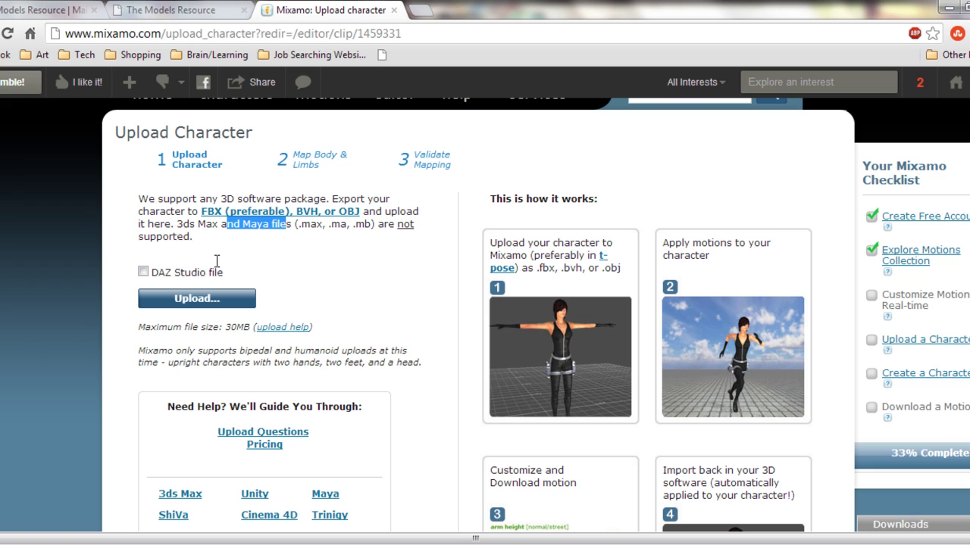
Browse for the character file to upload and select the Link model file in Downloads > skyloftlink (1) > Link_1
{"action": "left_click", "coordinate": [181, 300]}
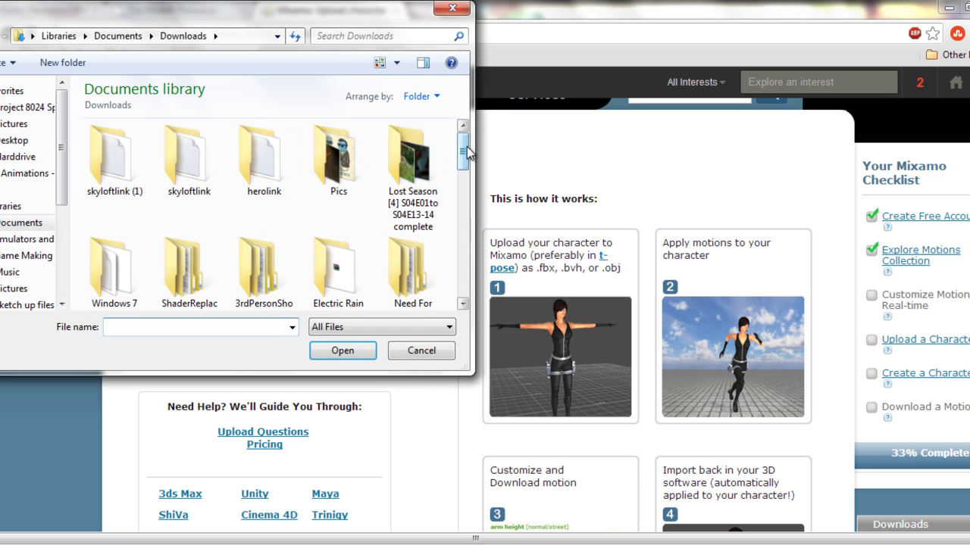
{"action": "mouse_move", "coordinate": [467, 152]}
{"action": "left_mouse_down"}
{"action": "mouse_move", "coordinate": [467, 213]}
{"action": "mouse_move", "coordinate": [471, 143]}
{"action": "left_mouse_up"}
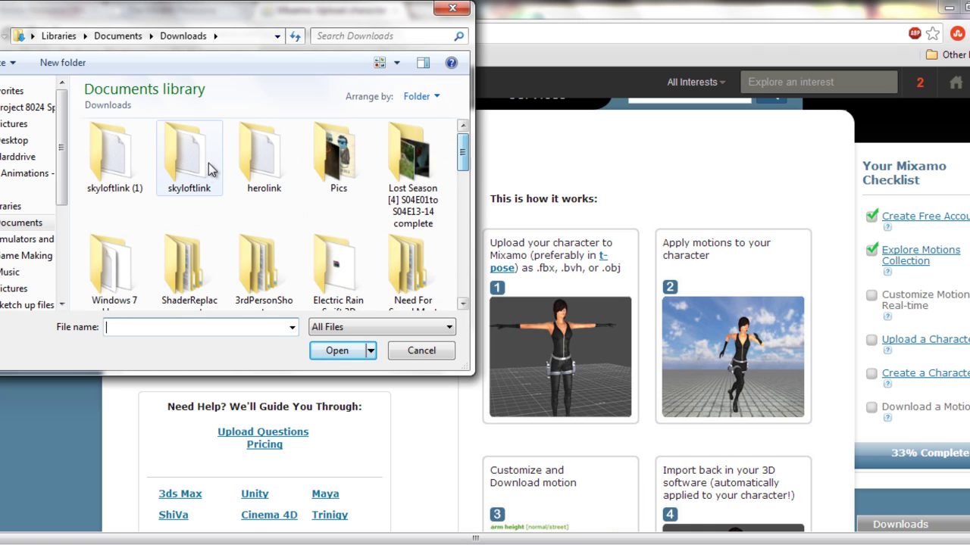
{"action": "double_click", "coordinate": [117, 165]}
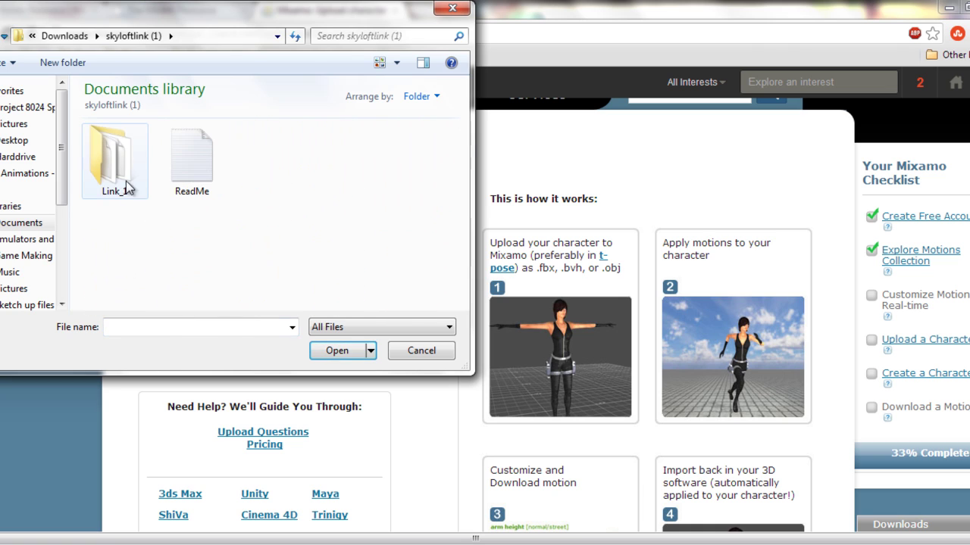
{"action": "double_click", "coordinate": [125, 149]}
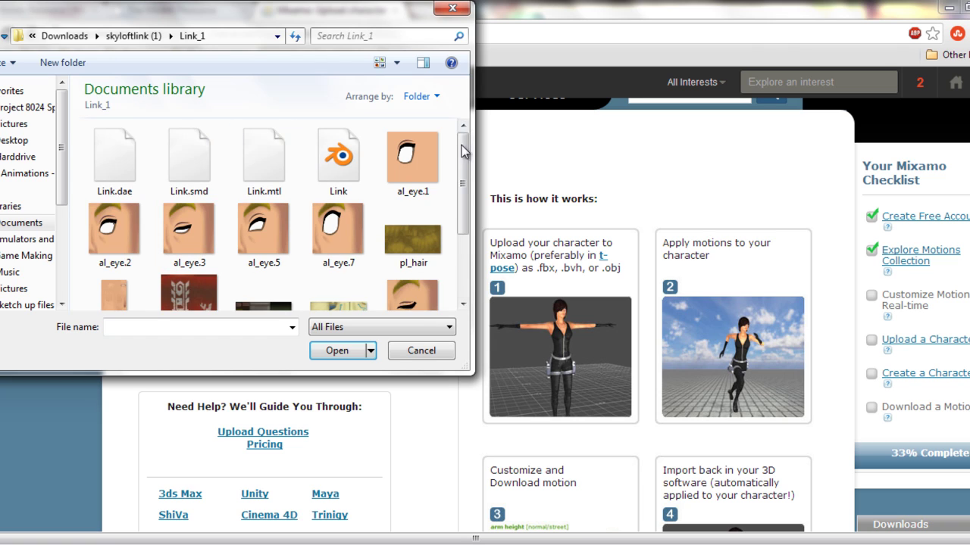
{"action": "mouse_move", "coordinate": [463, 152]}
{"action": "left_mouse_down"}
{"action": "mouse_move", "coordinate": [471, 165]}
{"action": "mouse_move", "coordinate": [468, 150]}
{"action": "left_mouse_up"}
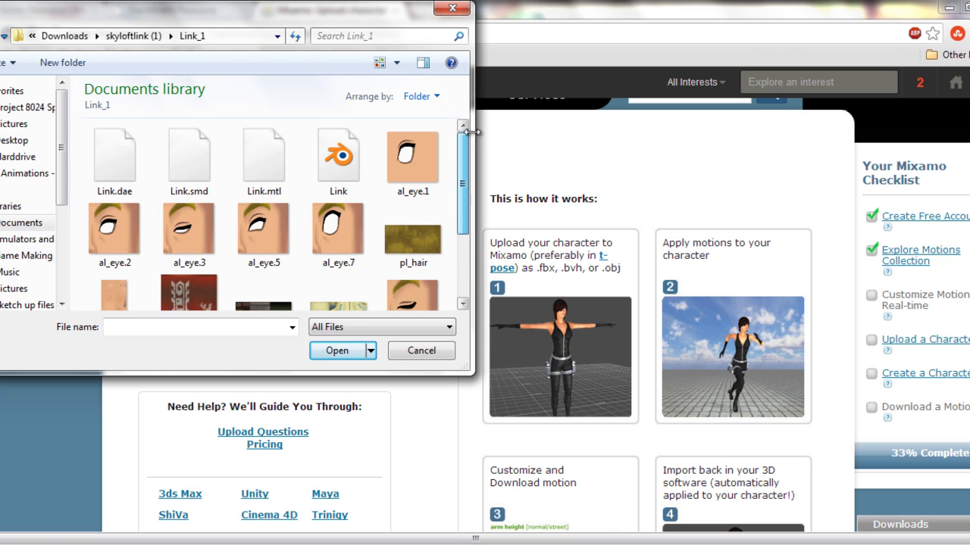
{"action": "left_click", "coordinate": [360, 159]}
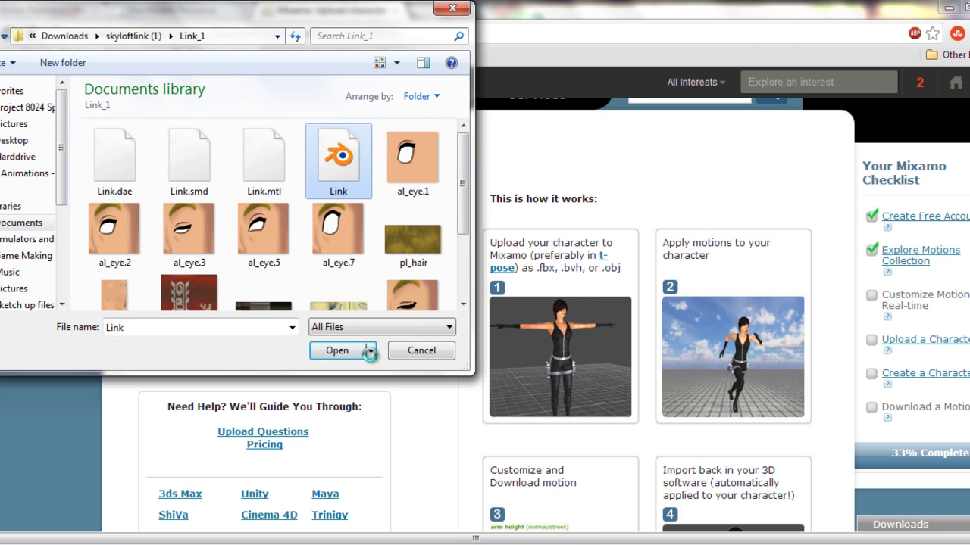
Check the selected Link file's type in its properties and upload the file to the auto-rigger
{"action": "right_click", "coordinate": [367, 161]}
{"action": "left_click", "coordinate": [410, 522]}
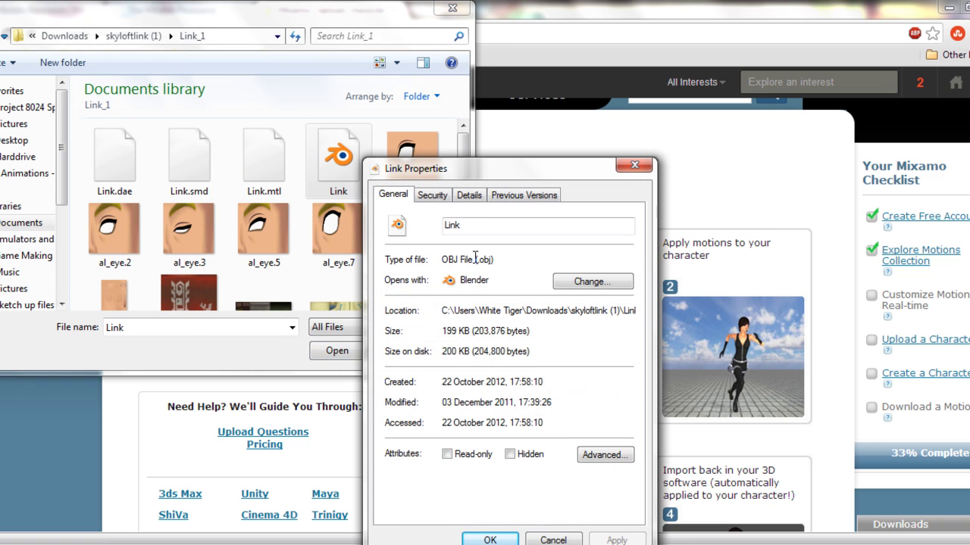
{"action": "left_click", "coordinate": [634, 167]}
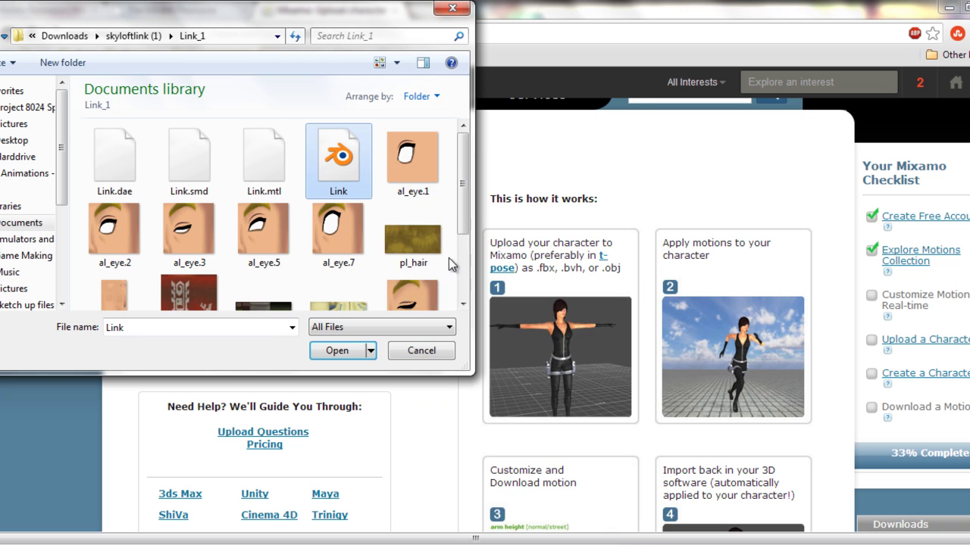
{"action": "left_click", "coordinate": [345, 351]}
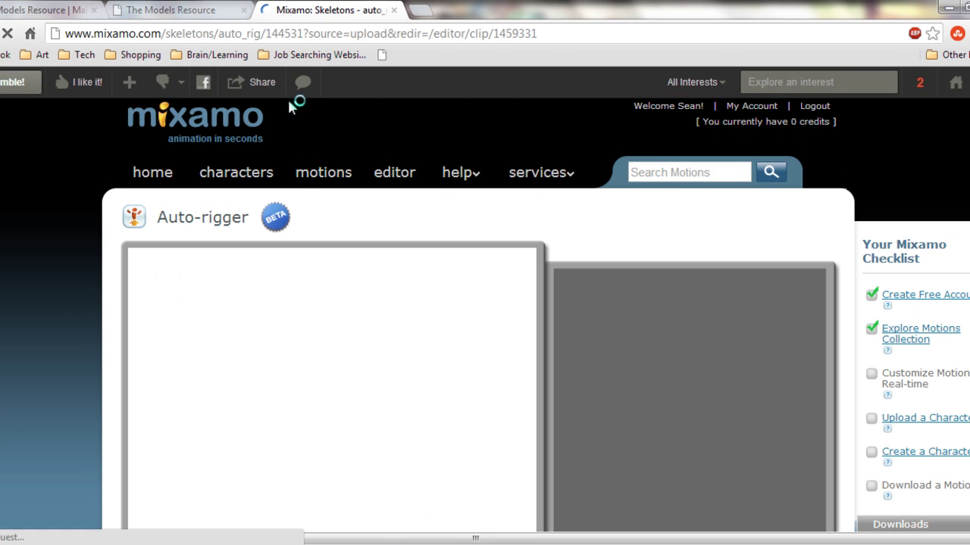
Rotate the uploaded Link model vertically and horizontally until it stands upright facing the front
{"action": "scroll", "coordinate": [350, 272], "scroll_direction": "down", "scroll_amount": 2}
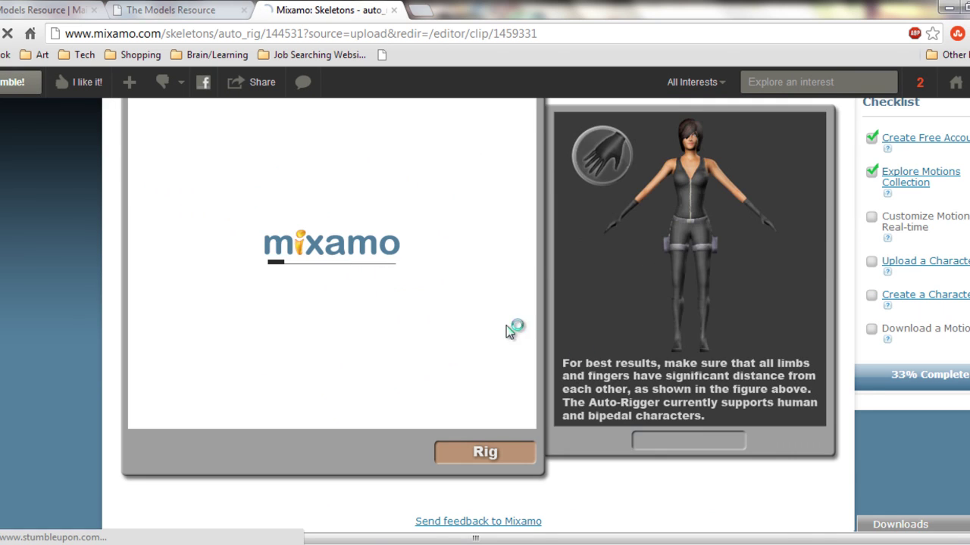
{"action": "scroll", "coordinate": [506, 327], "scroll_direction": "up", "scroll_amount": 1}
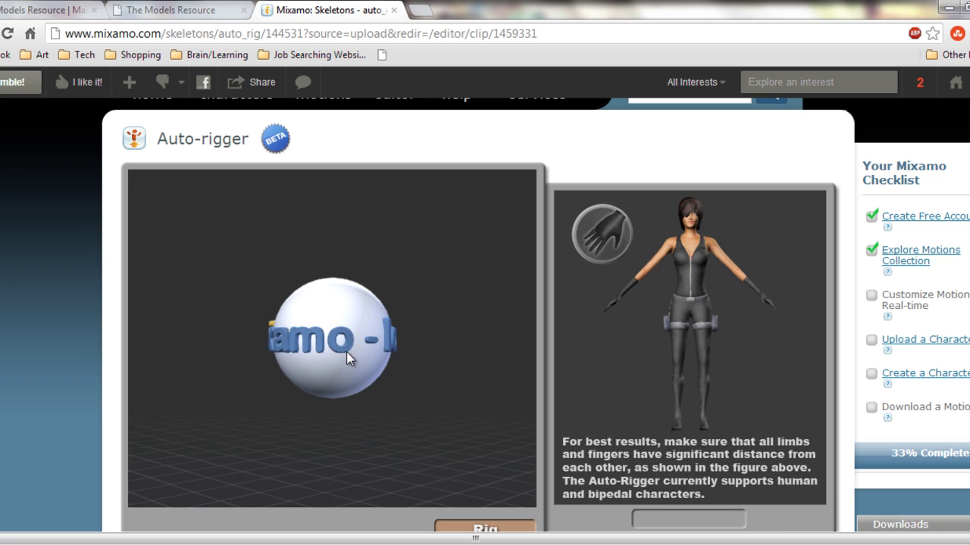
{"action": "left_click", "coordinate": [170, 401]}
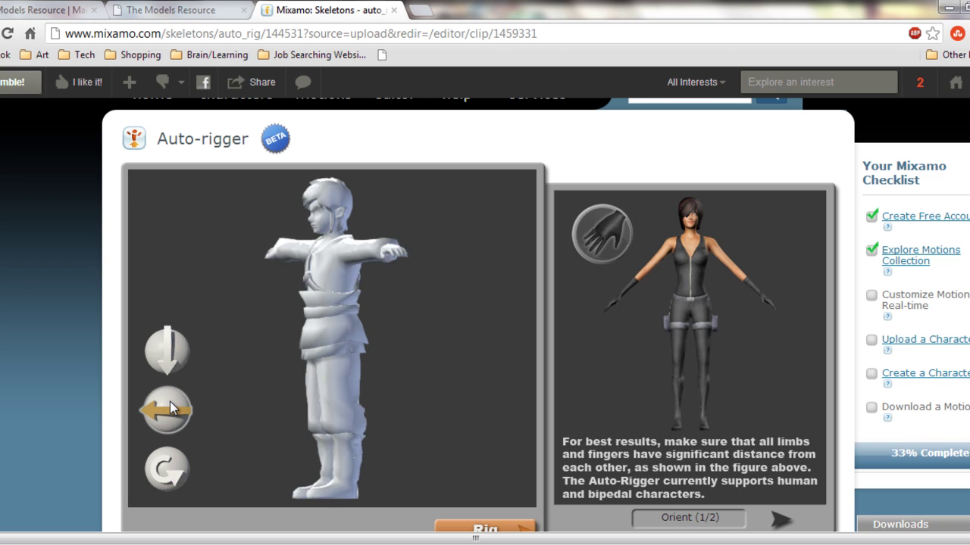
{"action": "left_click", "coordinate": [170, 402]}
{"action": "left_click", "coordinate": [166, 356]}
{"action": "left_click", "coordinate": [165, 356]}
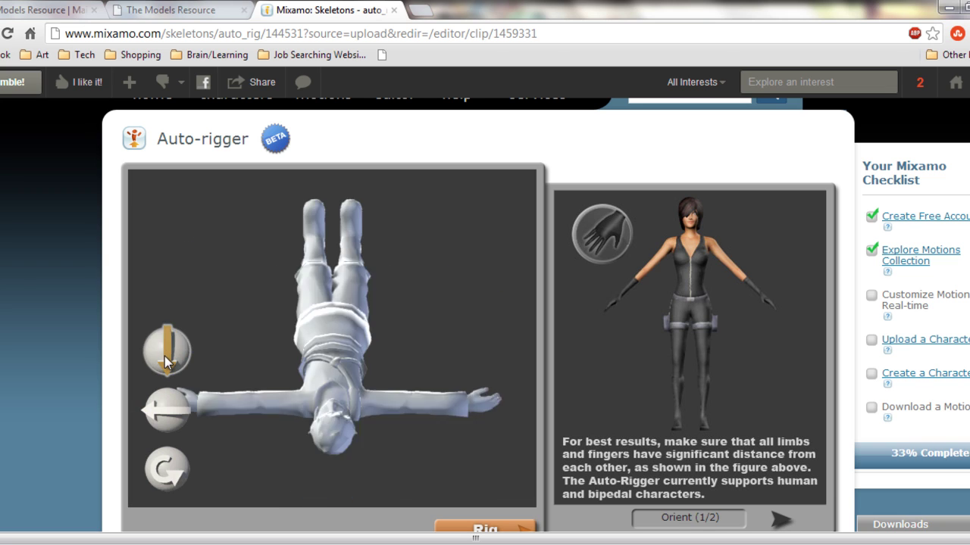
{"action": "left_click", "coordinate": [165, 356]}
{"action": "left_click", "coordinate": [165, 356]}
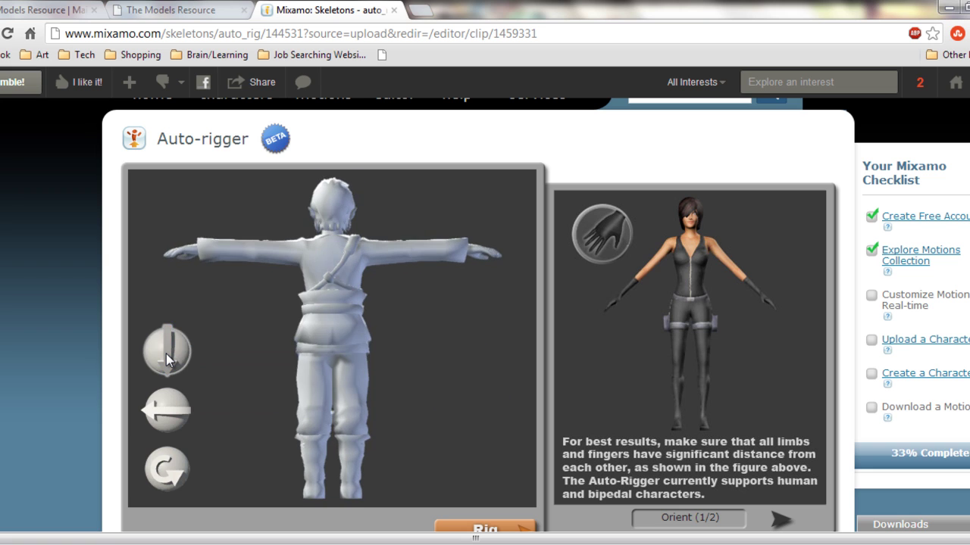
{"action": "left_click", "coordinate": [166, 354]}
{"action": "left_click", "coordinate": [166, 354]}
{"action": "left_click", "coordinate": [166, 353]}
{"action": "left_click", "coordinate": [166, 353]}
{"action": "left_click", "coordinate": [177, 429]}
{"action": "left_click", "coordinate": [177, 429]}
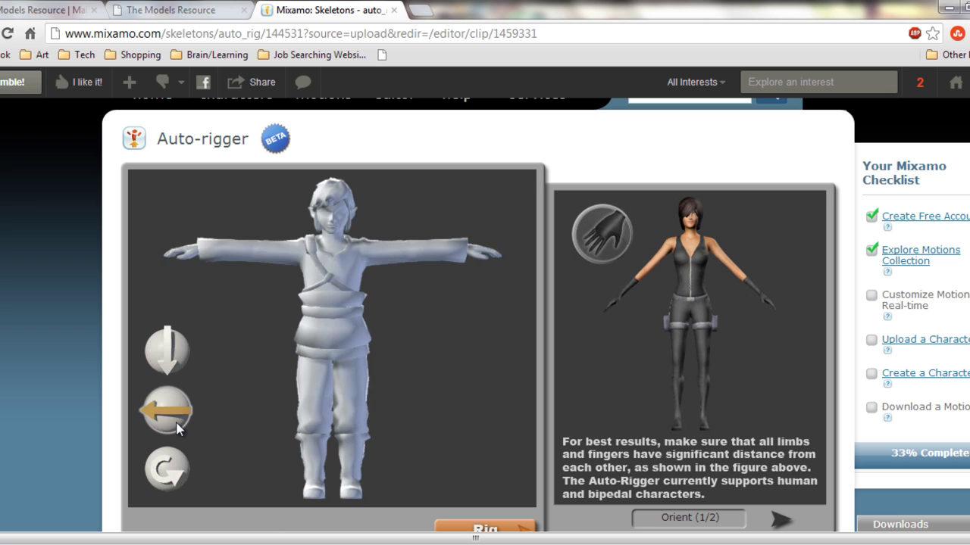
Try the horizontal and roll rotations on the model, returning it to the upright front-facing orientation
{"action": "left_click", "coordinate": [177, 429]}
{"action": "left_click", "coordinate": [176, 428]}
{"action": "left_click", "coordinate": [177, 428]}
{"action": "left_click", "coordinate": [173, 456]}
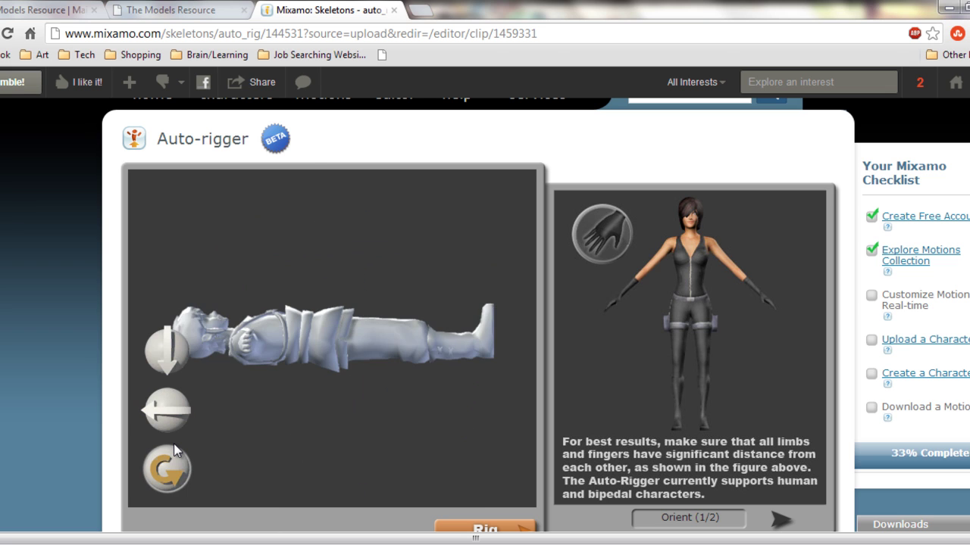
{"action": "left_click", "coordinate": [174, 450]}
{"action": "left_click", "coordinate": [174, 450]}
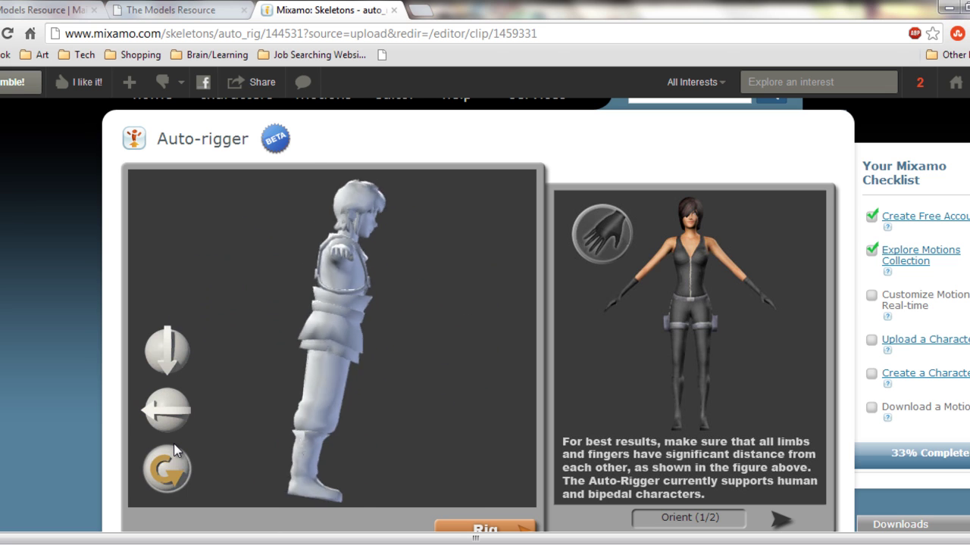
{"action": "left_click", "coordinate": [164, 414]}
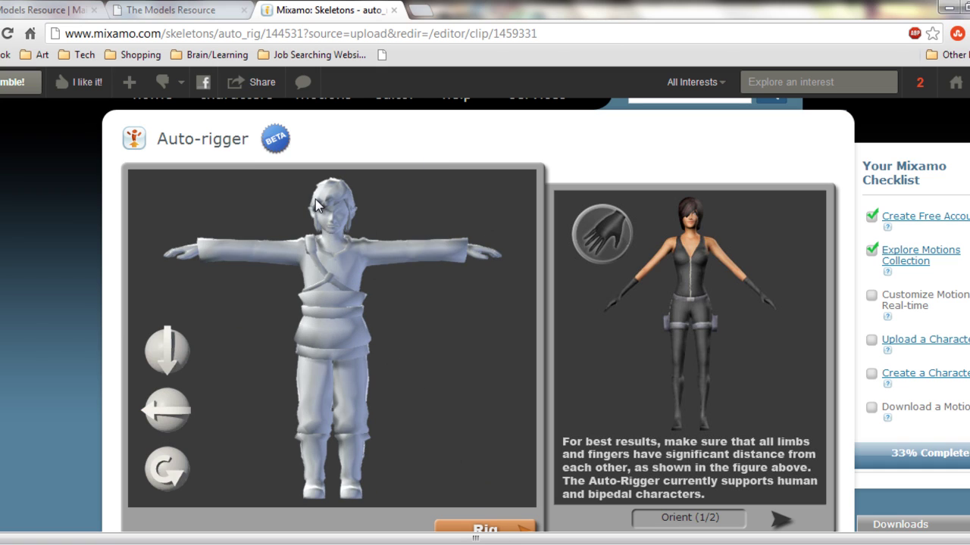
Accept the orientation and place the rigging markers on the model's chin and both wrists
{"action": "left_click", "coordinate": [458, 529]}
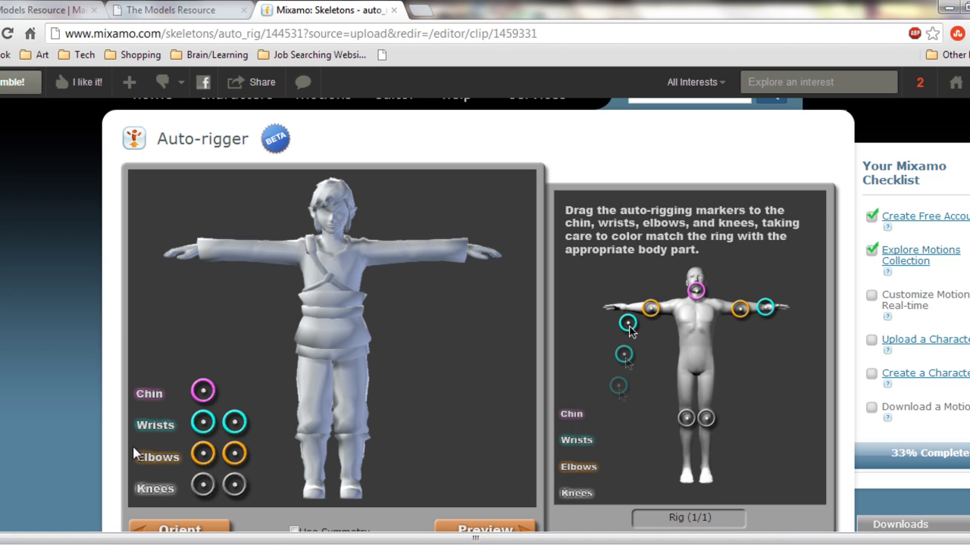
{"action": "mouse_move", "coordinate": [195, 403]}
{"action": "left_mouse_down"}
{"action": "mouse_move", "coordinate": [310, 351]}
{"action": "mouse_move", "coordinate": [212, 447]}
{"action": "mouse_move", "coordinate": [152, 405]}
{"action": "mouse_move", "coordinate": [321, 262]}
{"action": "mouse_move", "coordinate": [331, 237]}
{"action": "left_mouse_up"}
{"action": "mouse_move", "coordinate": [202, 420]}
{"action": "left_mouse_down"}
{"action": "mouse_move", "coordinate": [199, 245]}
{"action": "mouse_move", "coordinate": [207, 249]}
{"action": "left_mouse_up"}
{"action": "mouse_move", "coordinate": [232, 427]}
{"action": "left_mouse_down"}
{"action": "mouse_move", "coordinate": [411, 313]}
{"action": "mouse_move", "coordinate": [452, 250]}
{"action": "left_mouse_up"}
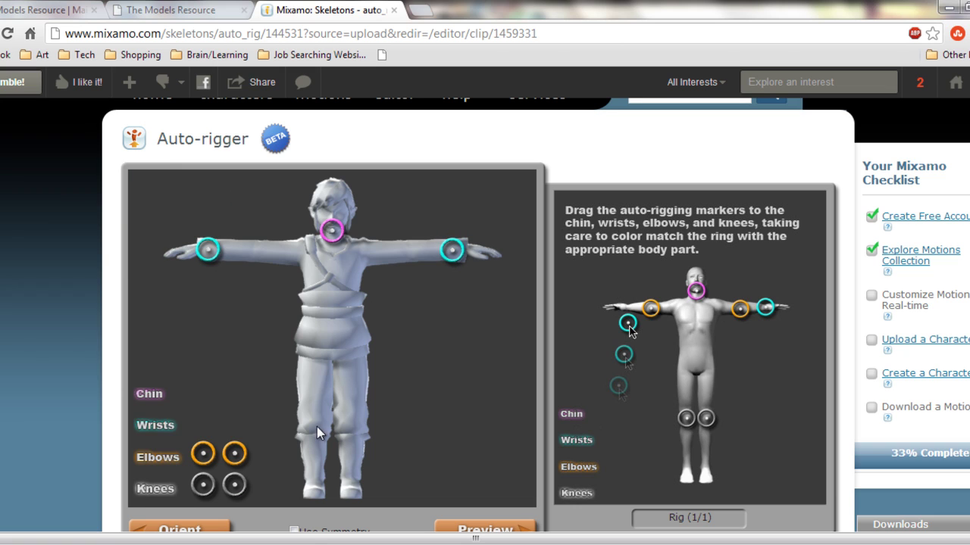
Turn on Use Symmetry for the markers, shift the wrist markers slightly inward and reposition the chin marker on the chin
{"action": "scroll", "coordinate": [330, 477], "scroll_direction": "down", "scroll_amount": 1}
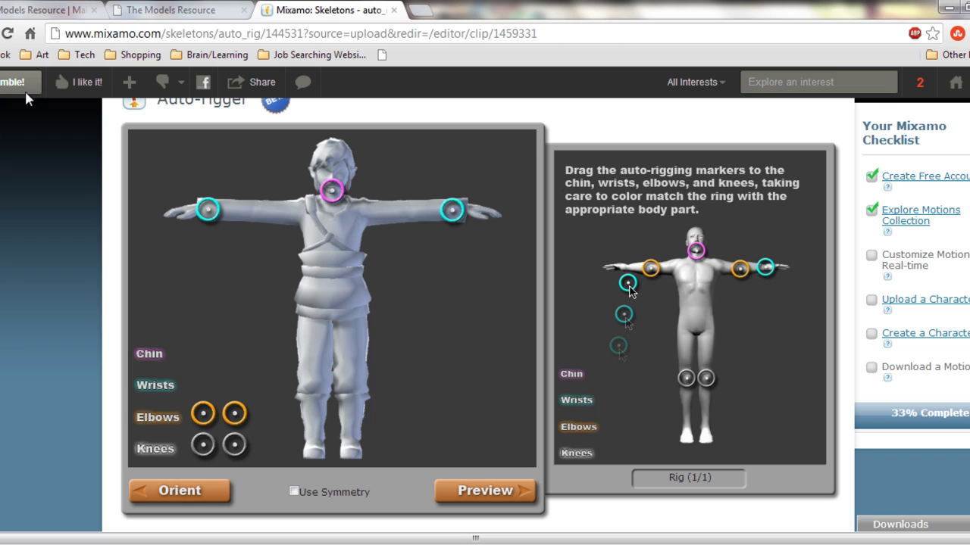
{"action": "left_click", "coordinate": [294, 492]}
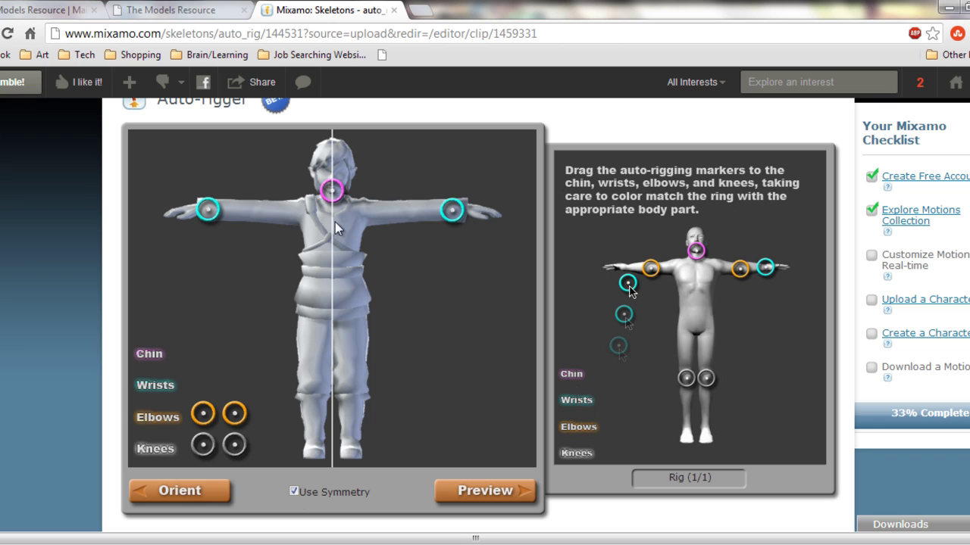
{"action": "mouse_move", "coordinate": [333, 190]}
{"action": "left_mouse_down"}
{"action": "mouse_move", "coordinate": [240, 336]}
{"action": "mouse_move", "coordinate": [180, 368]}
{"action": "mouse_move", "coordinate": [213, 330]}
{"action": "left_mouse_up"}
{"action": "mouse_move", "coordinate": [208, 214]}
{"action": "left_mouse_down"}
{"action": "mouse_move", "coordinate": [227, 300]}
{"action": "mouse_move", "coordinate": [195, 374]}
{"action": "mouse_move", "coordinate": [331, 387]}
{"action": "mouse_move", "coordinate": [292, 388]}
{"action": "mouse_move", "coordinate": [255, 230]}
{"action": "mouse_move", "coordinate": [223, 208]}
{"action": "mouse_move", "coordinate": [274, 271]}
{"action": "mouse_move", "coordinate": [321, 358]}
{"action": "mouse_move", "coordinate": [329, 387]}
{"action": "mouse_move", "coordinate": [309, 388]}
{"action": "mouse_move", "coordinate": [242, 222]}
{"action": "mouse_move", "coordinate": [219, 209]}
{"action": "left_mouse_up"}
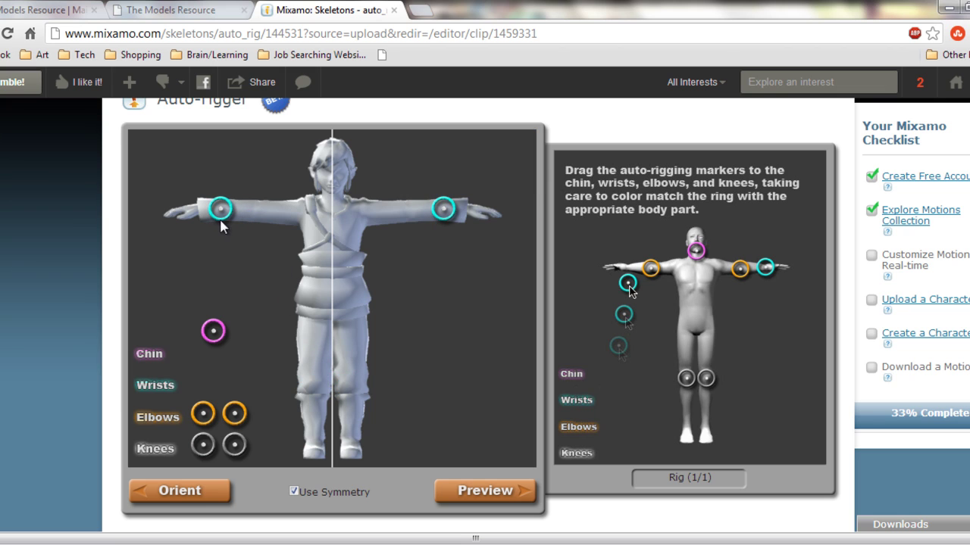
{"action": "mouse_move", "coordinate": [213, 334]}
{"action": "left_mouse_down"}
{"action": "mouse_move", "coordinate": [326, 221]}
{"action": "mouse_move", "coordinate": [331, 196]}
{"action": "left_mouse_up"}
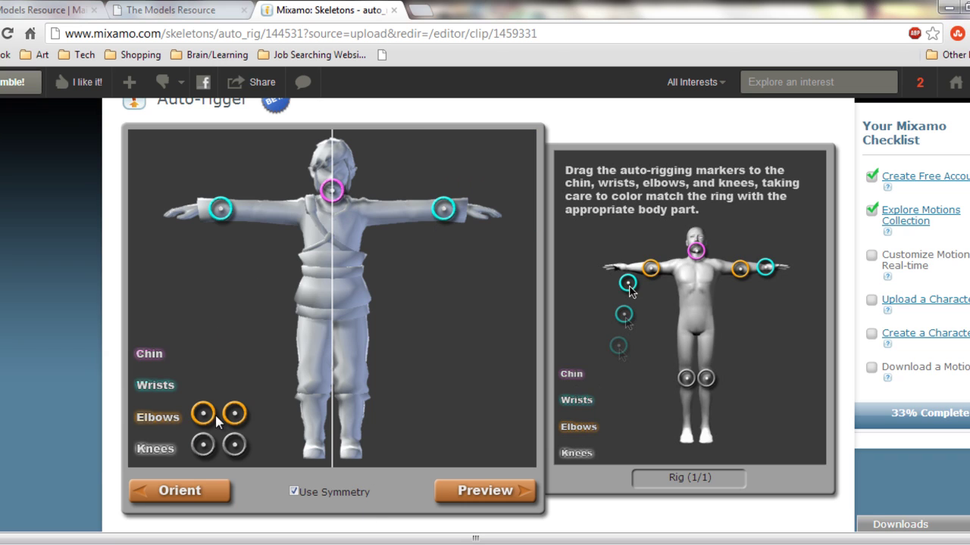
Place the symmetric elbow and knee markers on the model and start auto-rigging for the preview
{"action": "mouse_move", "coordinate": [217, 422]}
{"action": "left_mouse_down"}
{"action": "mouse_move", "coordinate": [265, 326]}
{"action": "mouse_move", "coordinate": [319, 265]}
{"action": "mouse_move", "coordinate": [326, 326]}
{"action": "mouse_move", "coordinate": [373, 257]}
{"action": "mouse_move", "coordinate": [322, 208]}
{"action": "mouse_move", "coordinate": [261, 210]}
{"action": "mouse_move", "coordinate": [268, 220]}
{"action": "left_mouse_up"}
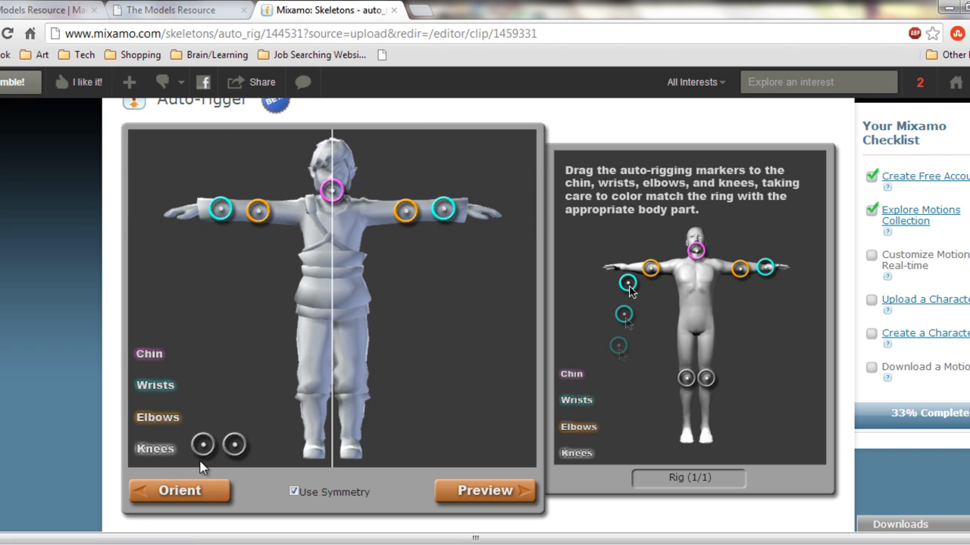
{"action": "mouse_move", "coordinate": [202, 445]}
{"action": "left_mouse_down"}
{"action": "mouse_move", "coordinate": [262, 403]}
{"action": "mouse_move", "coordinate": [317, 394]}
{"action": "mouse_move", "coordinate": [303, 388]}
{"action": "mouse_move", "coordinate": [311, 384]}
{"action": "left_mouse_up"}
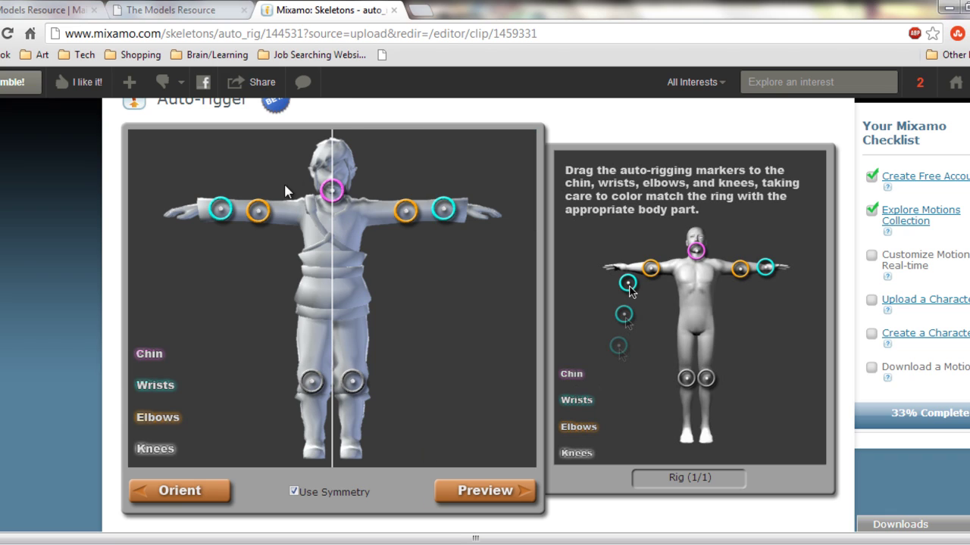
{"action": "left_click", "coordinate": [485, 491]}
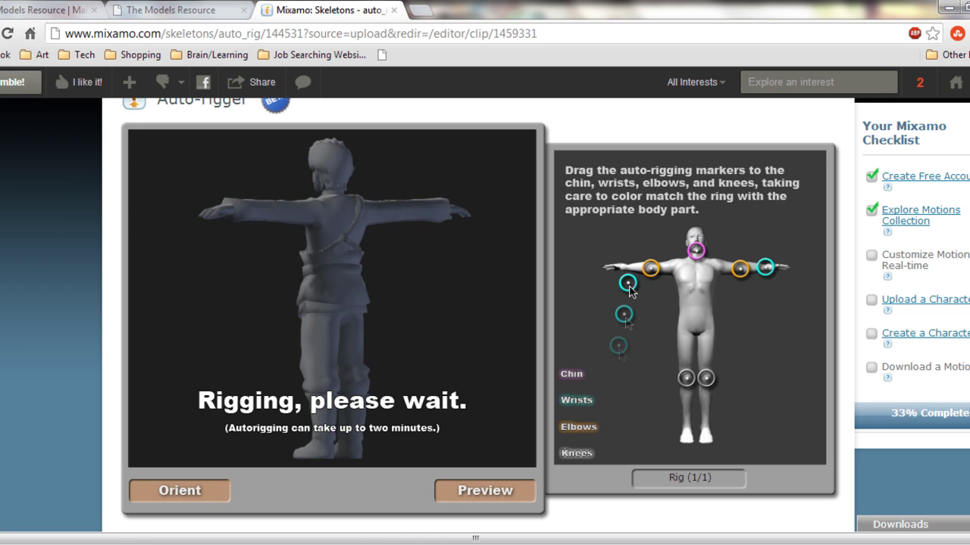
{"action": "scroll", "coordinate": [484, 315], "scroll_direction": "down", "scroll_amount": 3}
{"action": "scroll", "coordinate": [485, 315], "scroll_direction": "up", "scroll_amount": 4}
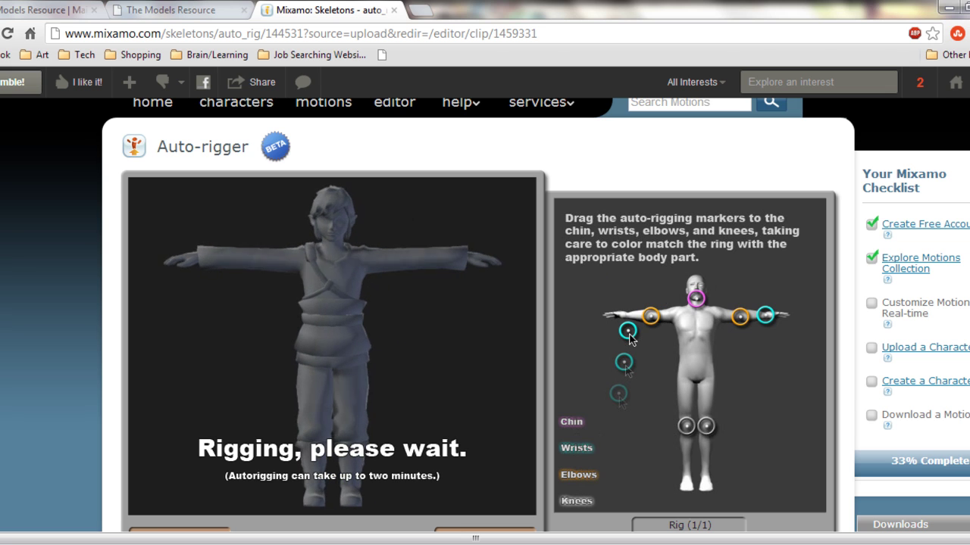
{"action": "scroll", "coordinate": [667, 296], "scroll_direction": "down", "scroll_amount": 2}
{"action": "scroll", "coordinate": [629, 301], "scroll_direction": "down", "scroll_amount": 3}
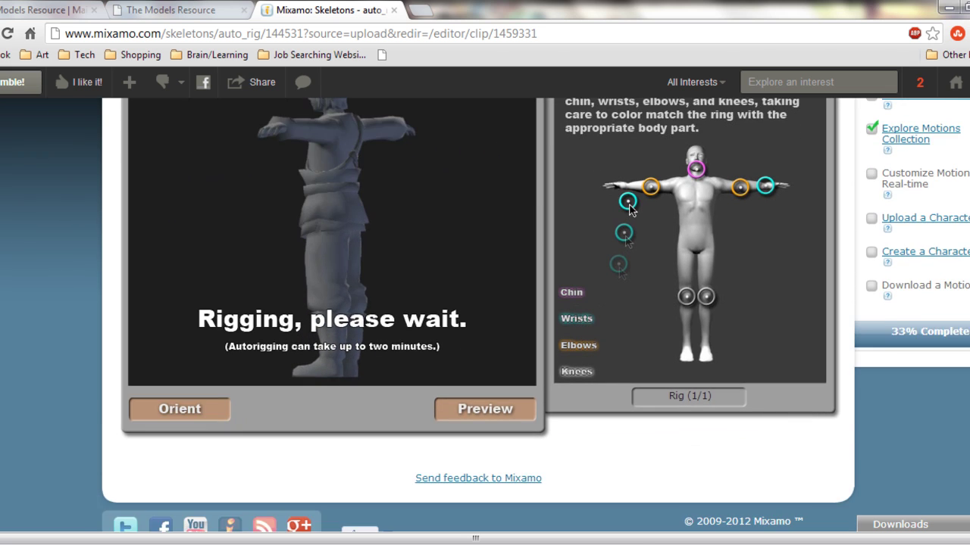
{"action": "scroll", "coordinate": [628, 301], "scroll_direction": "up", "scroll_amount": 3}
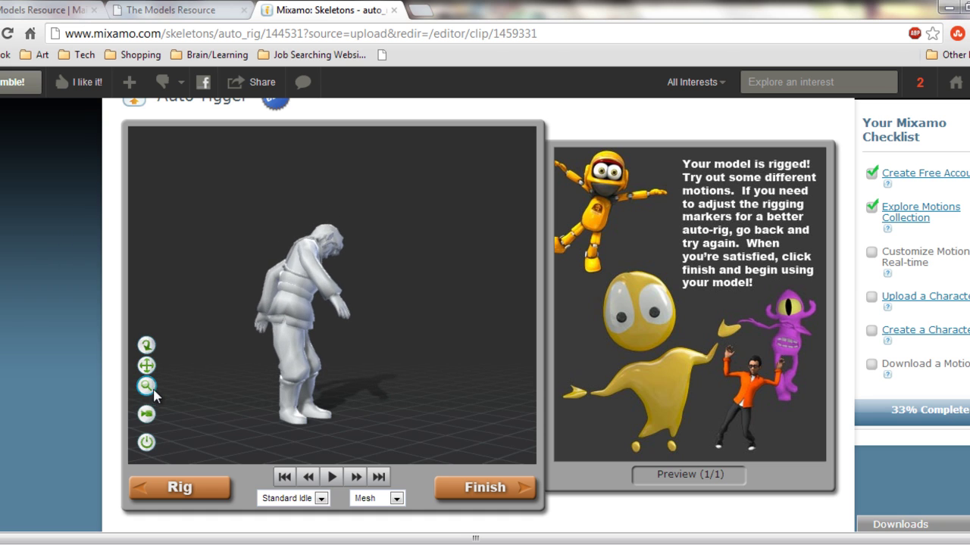
Toggle the camera mode of the rigged model's preview, view the walking motion from other angles and reset the view
{"action": "left_click", "coordinate": [145, 414]}
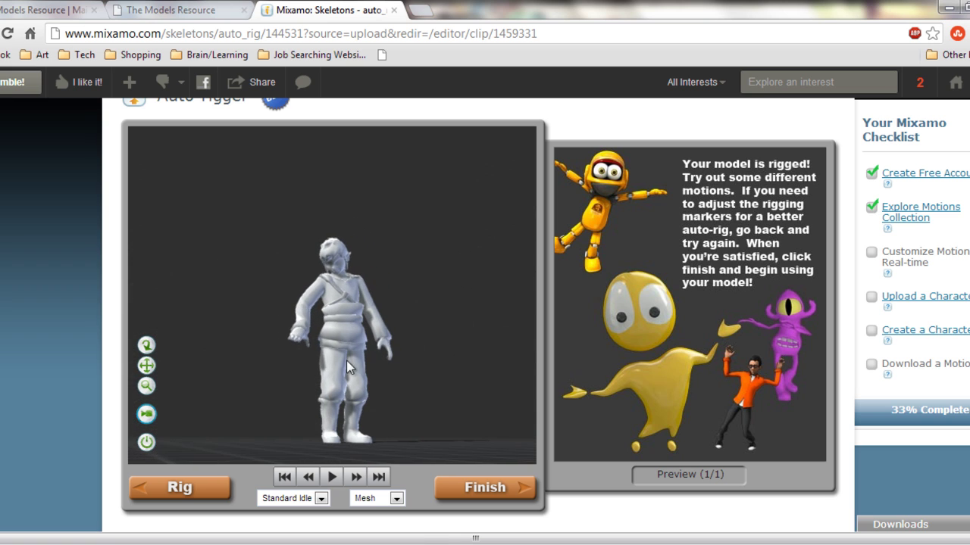
{"action": "left_click", "coordinate": [321, 499]}
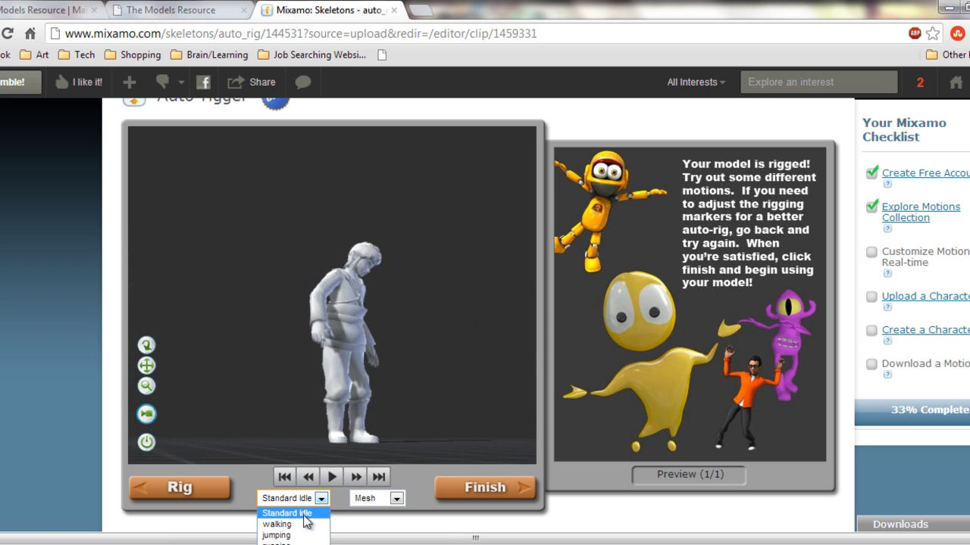
{"action": "left_click", "coordinate": [286, 522]}
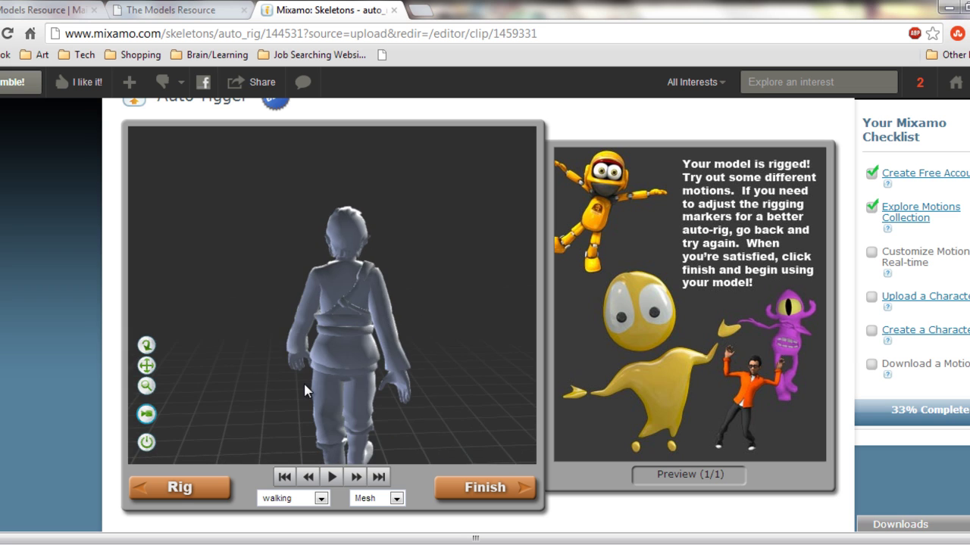
{"action": "left_click_drag", "start_coordinate": [305, 390], "coordinate": [380, 354]}
{"action": "left_click", "coordinate": [147, 441]}
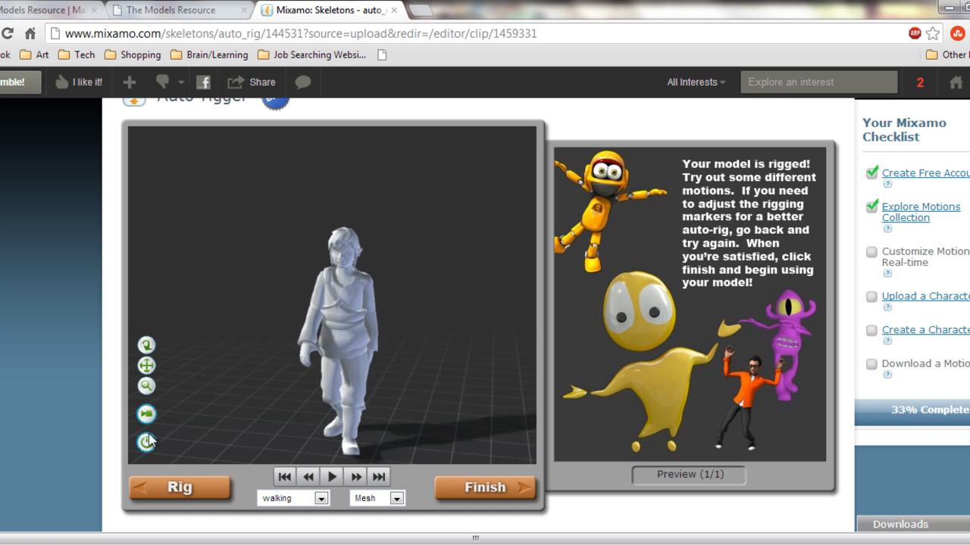
Preview the running motion on the rigged character from other angles and finish the auto-rig
{"action": "left_click", "coordinate": [321, 498]}
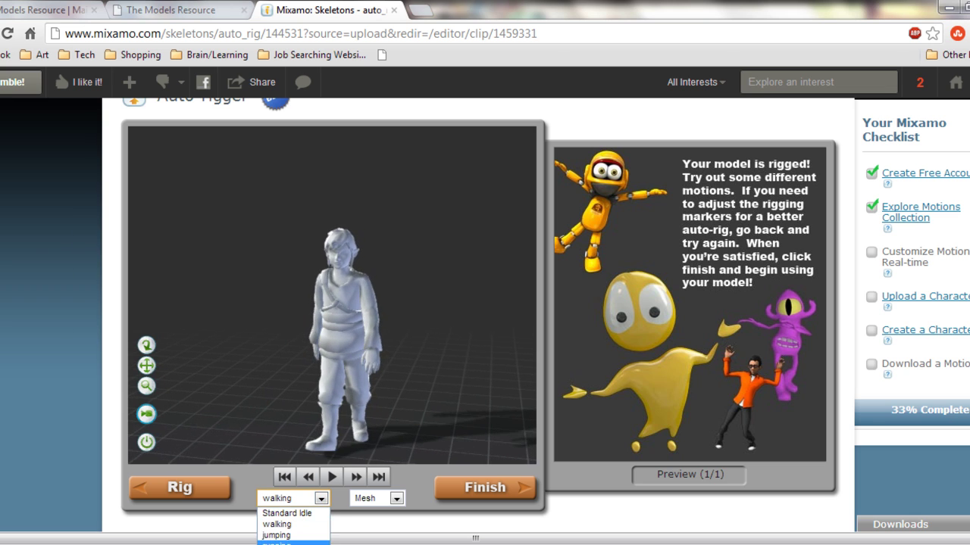
{"action": "left_click", "coordinate": [277, 543]}
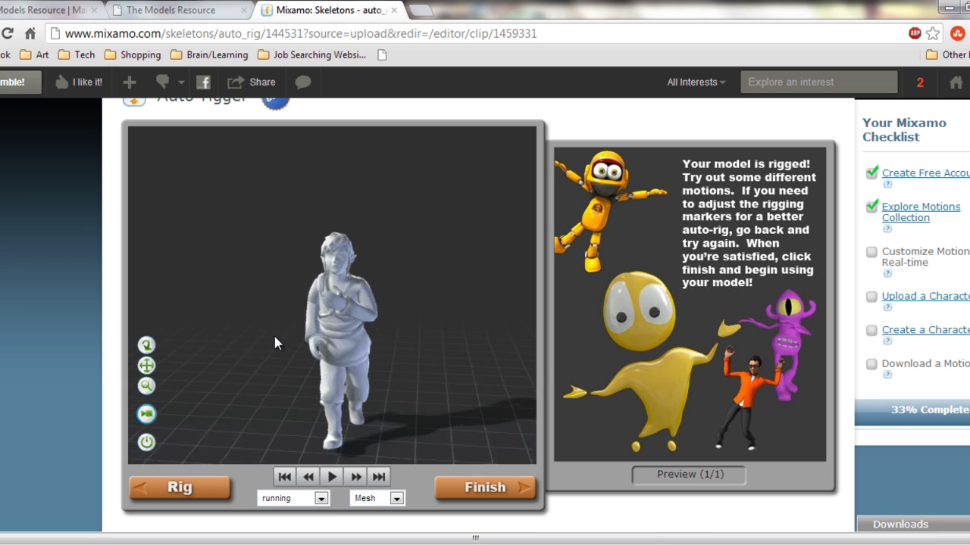
{"action": "left_click_drag", "start_coordinate": [394, 324], "coordinate": [331, 344]}
{"action": "left_click_drag", "start_coordinate": [475, 284], "coordinate": [413, 467]}
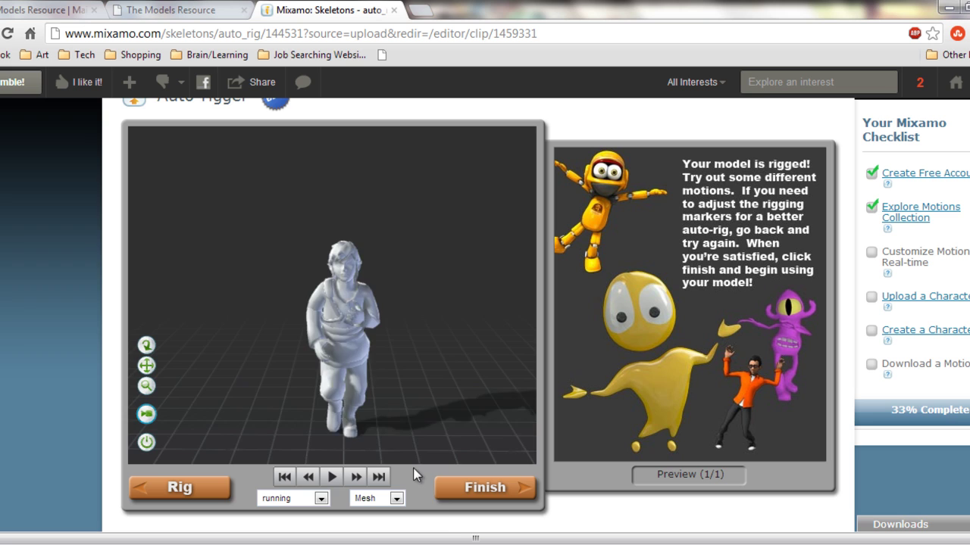
{"action": "left_click", "coordinate": [455, 487]}
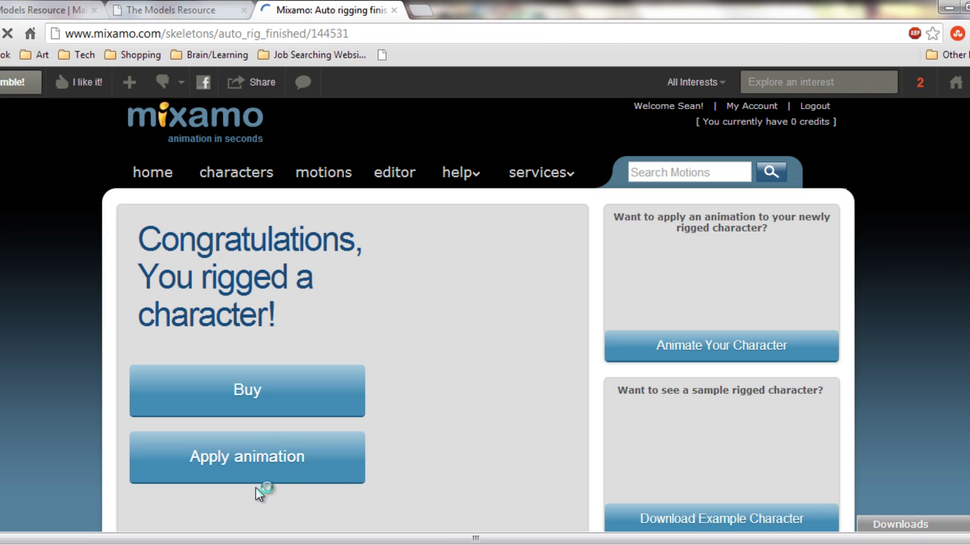
Browse the motions collection and open the free back flip to uppercut motion in a new tab
{"action": "scroll", "coordinate": [409, 356], "scroll_direction": "down", "scroll_amount": 3}
{"action": "scroll", "coordinate": [750, 257], "scroll_direction": "up", "scroll_amount": 2}
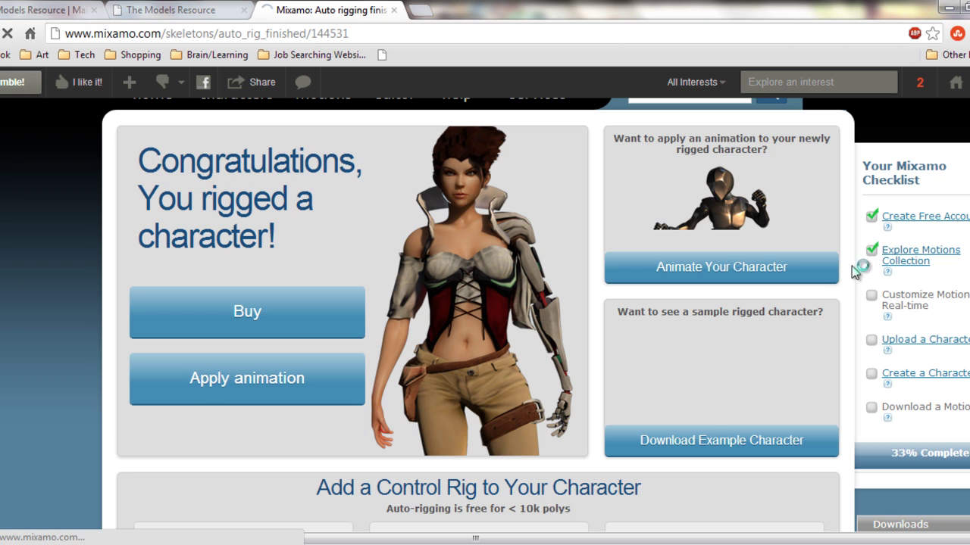
{"action": "scroll", "coordinate": [697, 422], "scroll_direction": "down", "scroll_amount": 2}
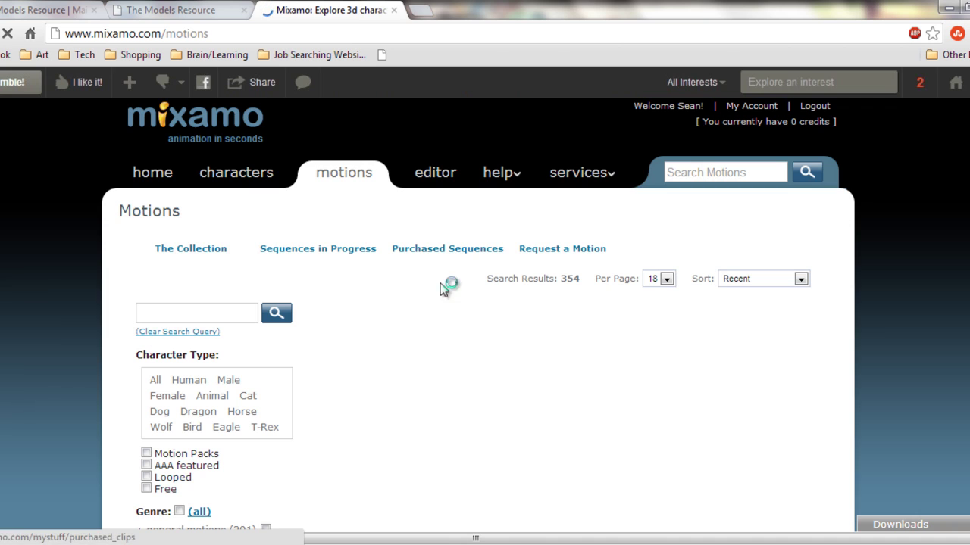
{"action": "scroll", "coordinate": [249, 318], "scroll_direction": "down", "scroll_amount": 3}
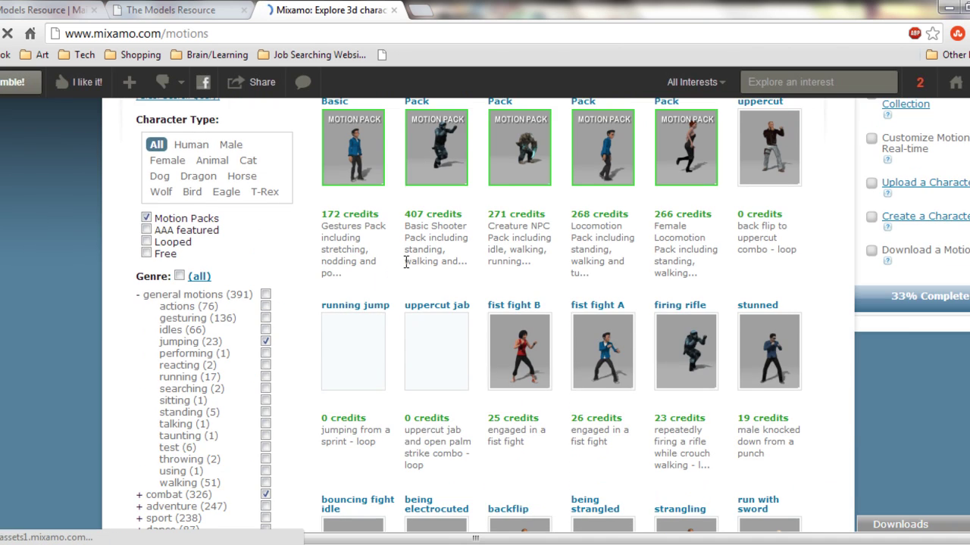
{"action": "scroll", "coordinate": [409, 257], "scroll_direction": "up", "scroll_amount": 1}
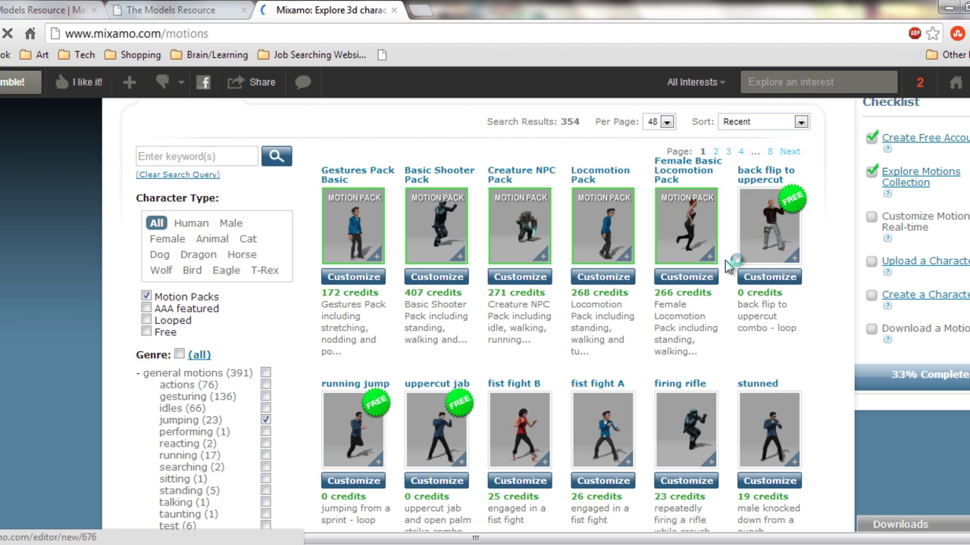
{"action": "scroll", "coordinate": [644, 333], "scroll_direction": "down", "scroll_amount": 2}
{"action": "scroll", "coordinate": [761, 224], "scroll_direction": "up", "scroll_amount": 2}
{"action": "right_click", "coordinate": [768, 231]}
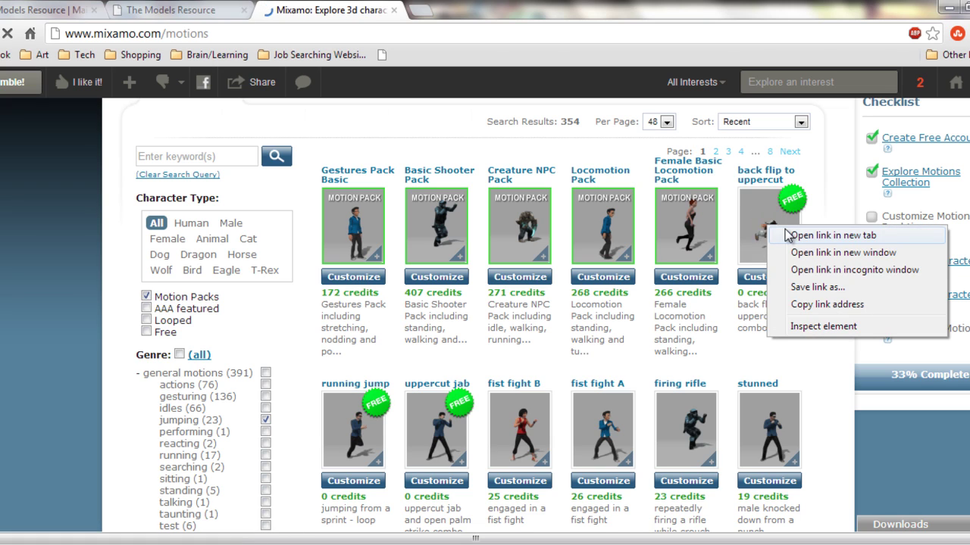
{"action": "left_click", "coordinate": [787, 237]}
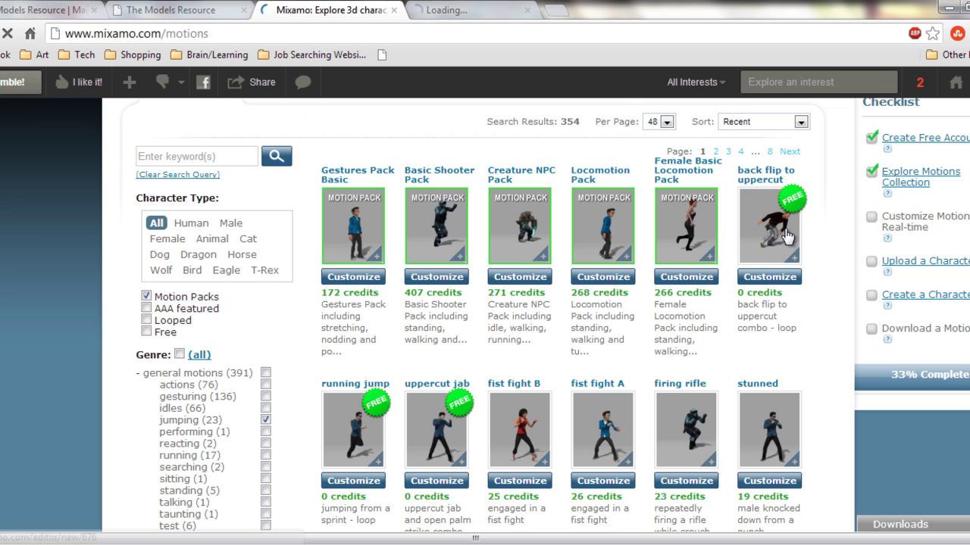
{"action": "left_click", "coordinate": [489, 9]}
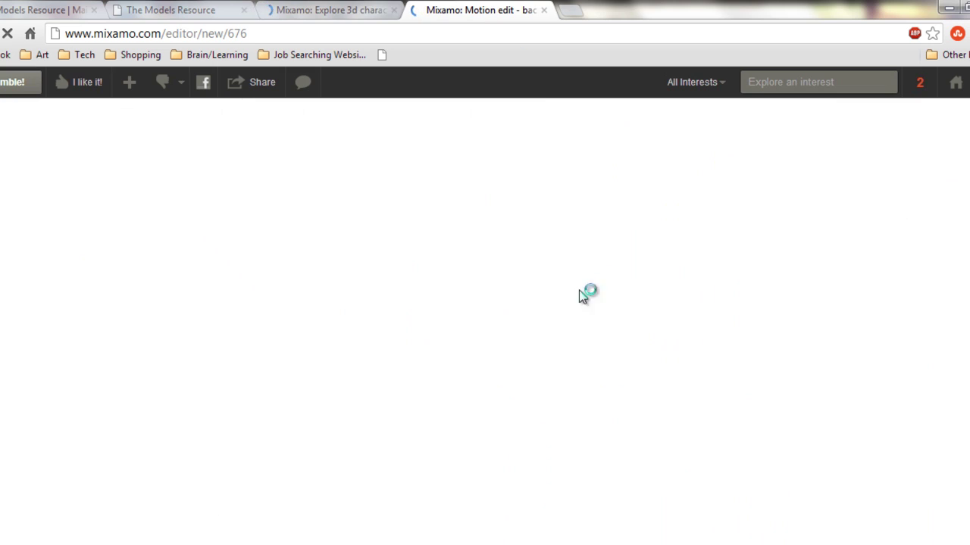
{"action": "left_click", "coordinate": [329, 8]}
{"action": "left_click", "coordinate": [506, 10]}
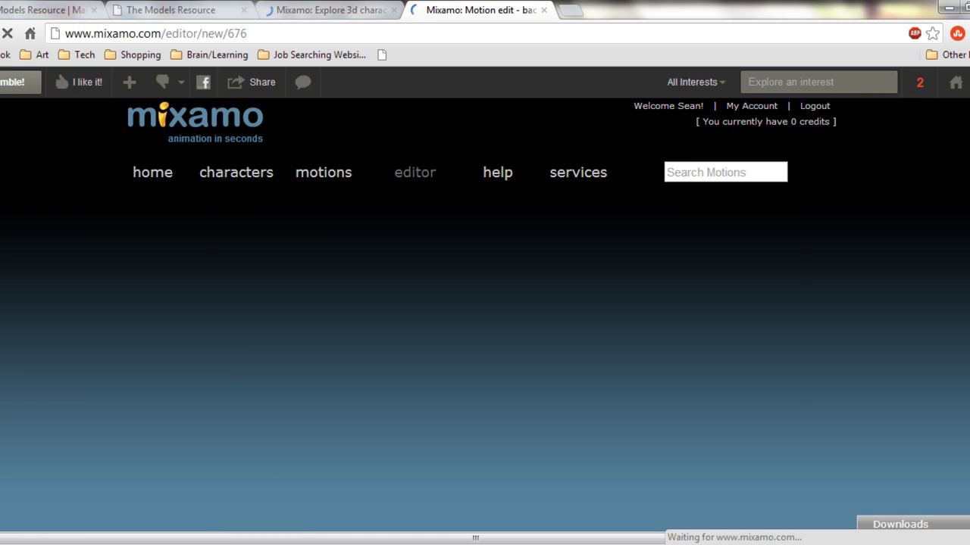
{"action": "left_click", "coordinate": [295, 8]}
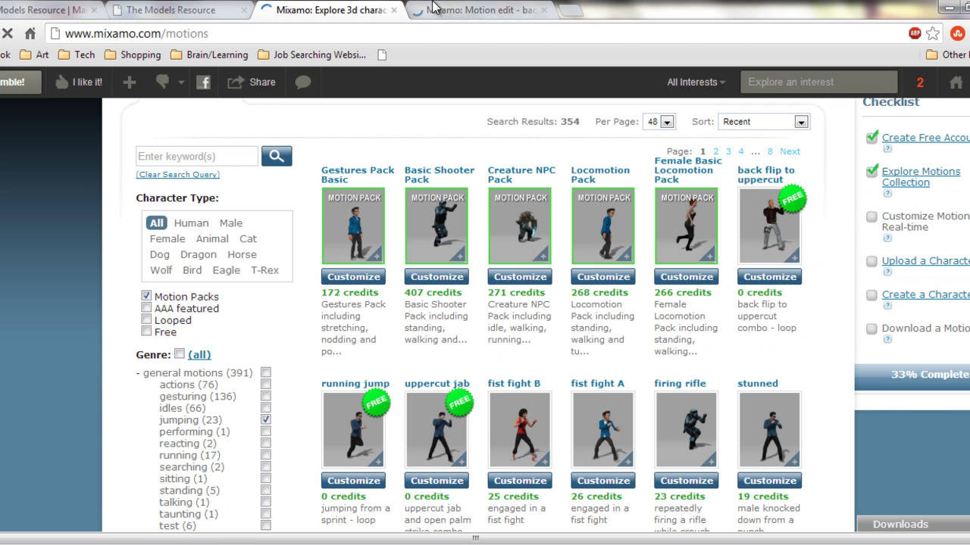
{"action": "left_click", "coordinate": [432, 9]}
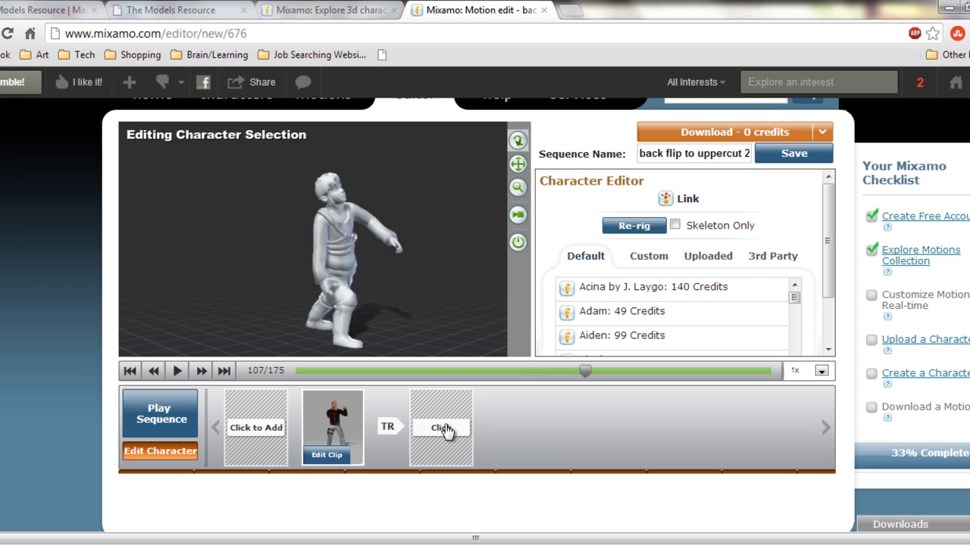
Select the empty slot after the back flip to uppercut clip and search for "running" motions to add
{"action": "left_click", "coordinate": [458, 454]}
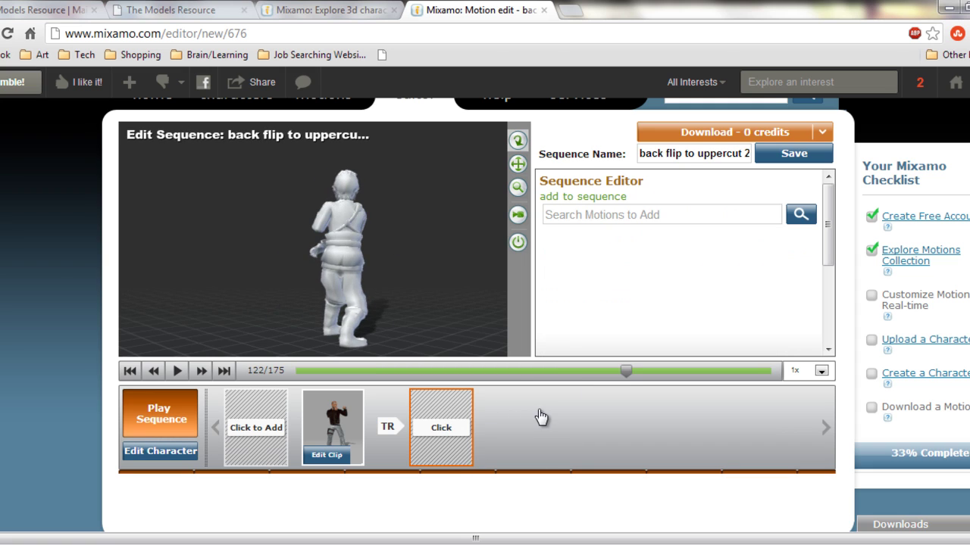
{"action": "left_click", "coordinate": [763, 216]}
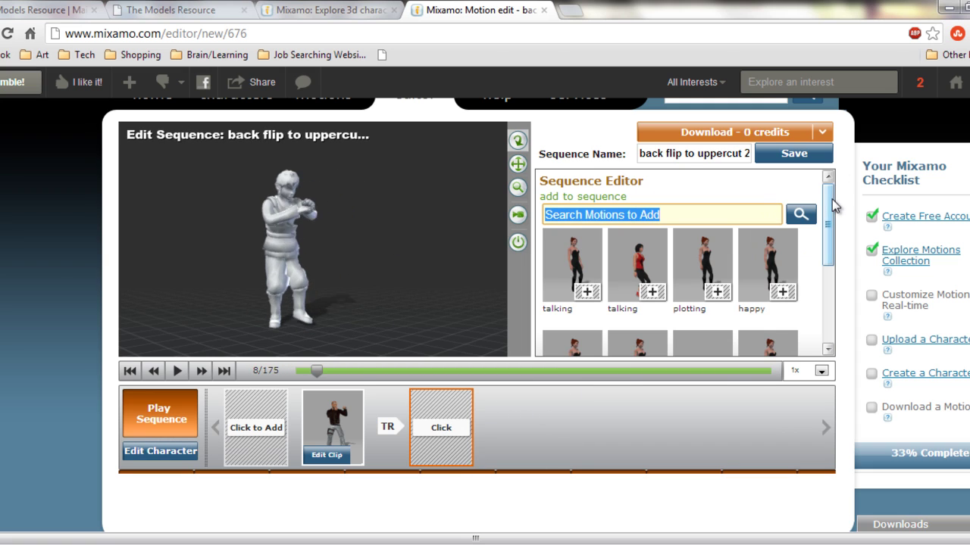
{"action": "scroll", "coordinate": [826, 309], "scroll_direction": "down", "scroll_amount": 2}
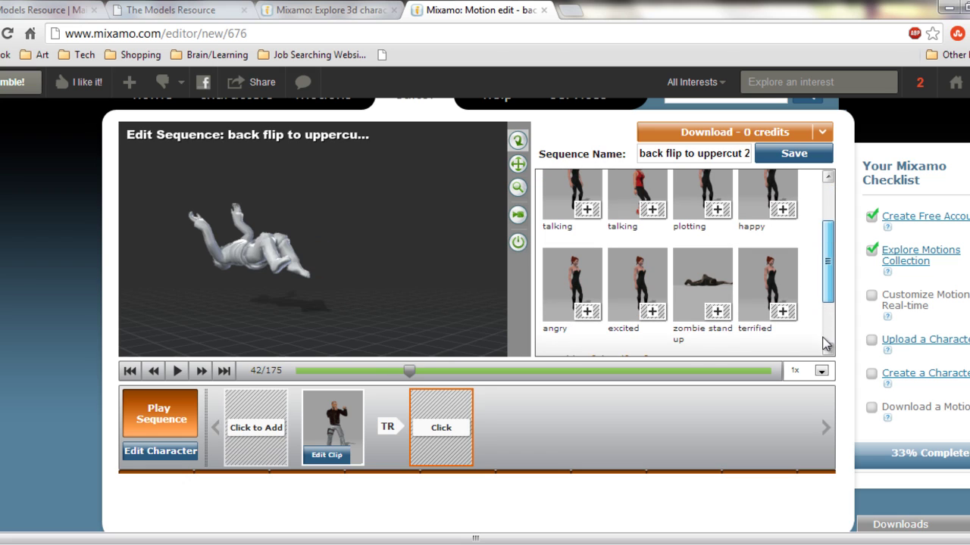
{"action": "scroll", "coordinate": [825, 325], "scroll_direction": "down", "scroll_amount": 2}
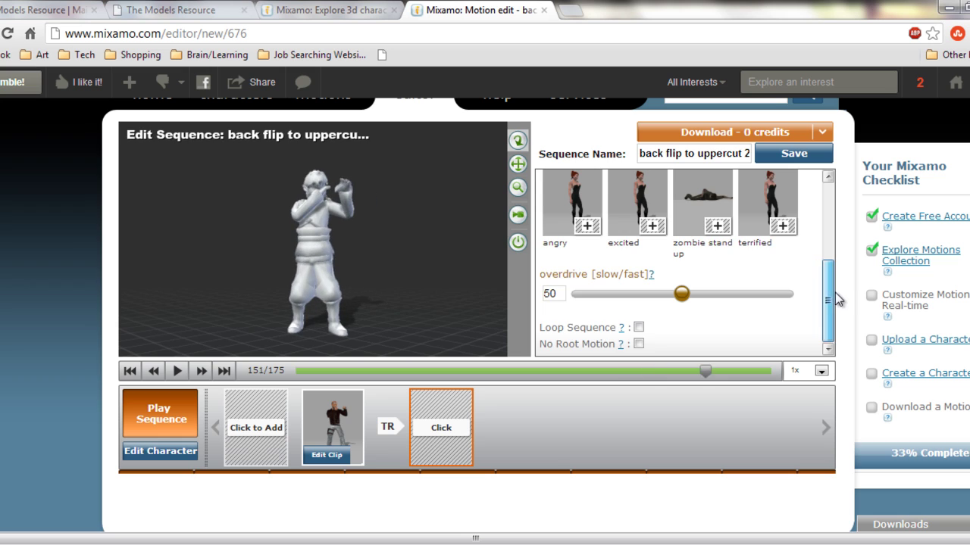
{"action": "scroll", "coordinate": [816, 195], "scroll_direction": "up", "scroll_amount": 1}
{"action": "scroll", "coordinate": [826, 250], "scroll_direction": "up", "scroll_amount": 5}
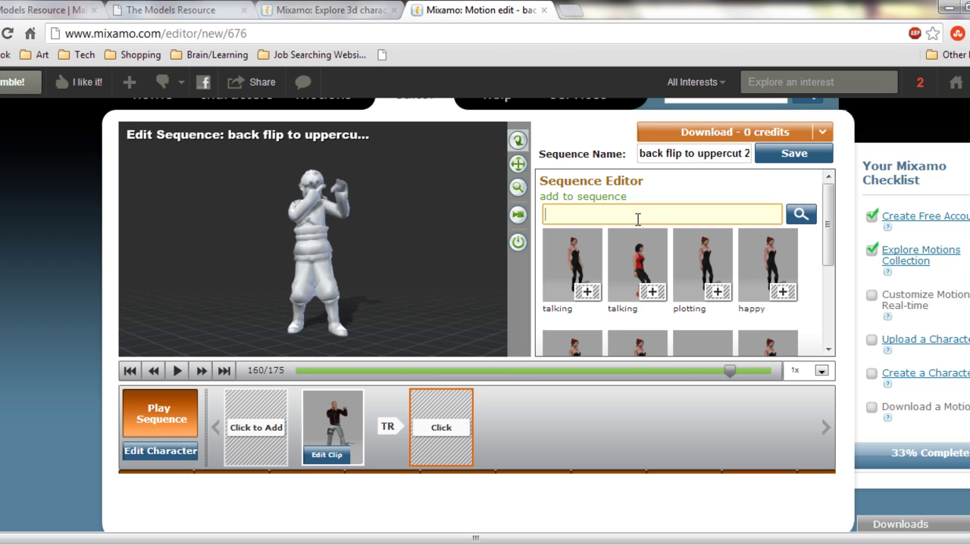
{"action": "type", "text": "unning"}
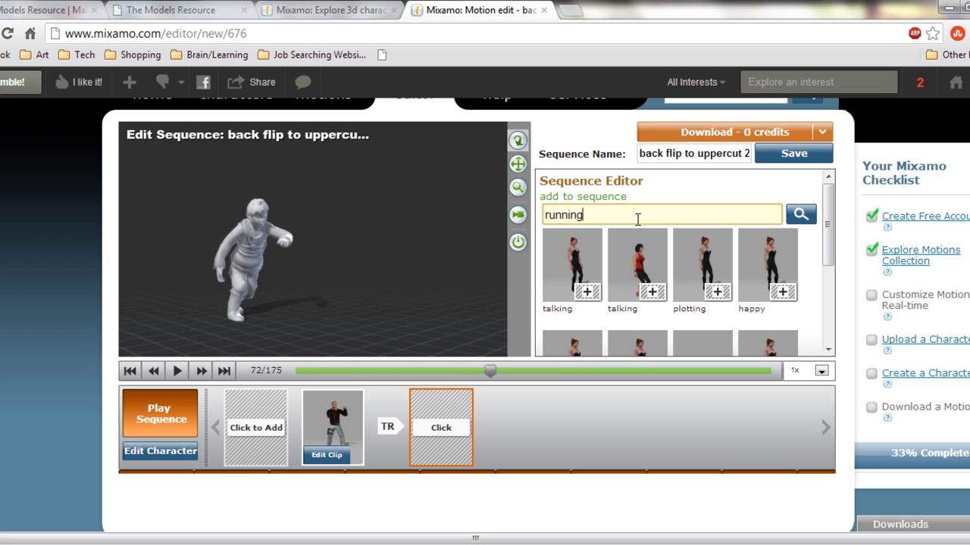
{"action": "key", "text": "Return"}
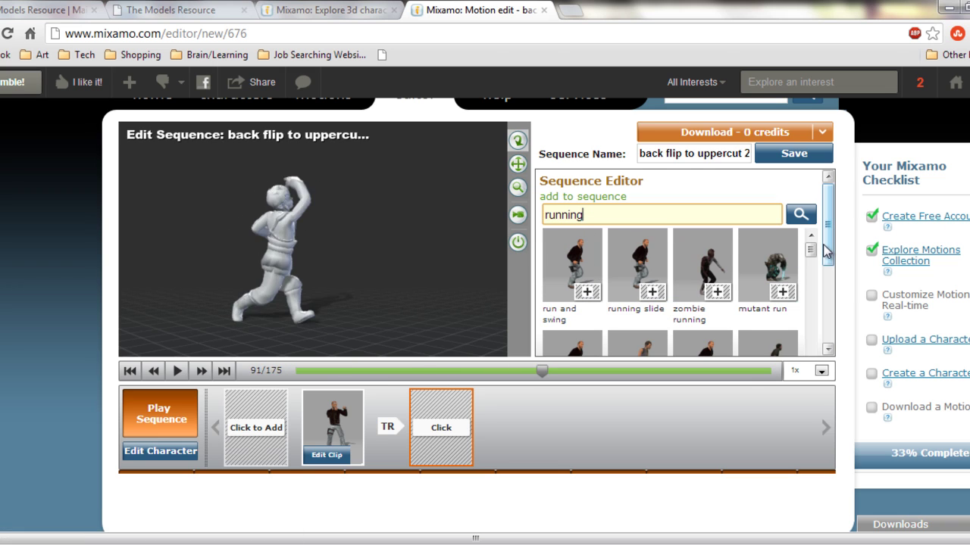
Look through the running motions and add the mutant run to the sequence after the back flip to uppercut clip
{"action": "scroll", "coordinate": [824, 258], "scroll_direction": "down", "scroll_amount": 2}
{"action": "scroll", "coordinate": [827, 238], "scroll_direction": "up", "scroll_amount": 1}
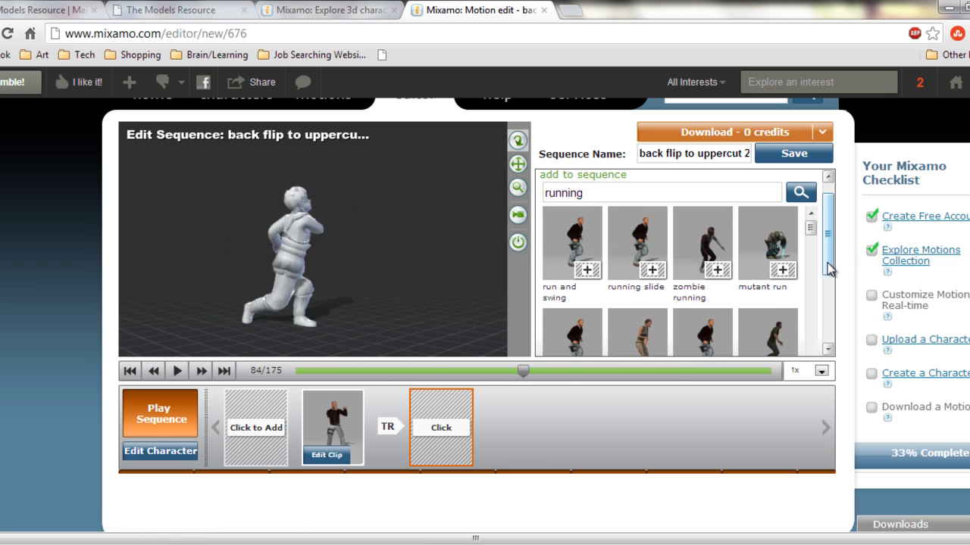
{"action": "scroll", "coordinate": [828, 290], "scroll_direction": "down", "scroll_amount": 1}
{"action": "scroll", "coordinate": [828, 319], "scroll_direction": "down", "scroll_amount": 2}
{"action": "scroll", "coordinate": [834, 260], "scroll_direction": "up", "scroll_amount": 1}
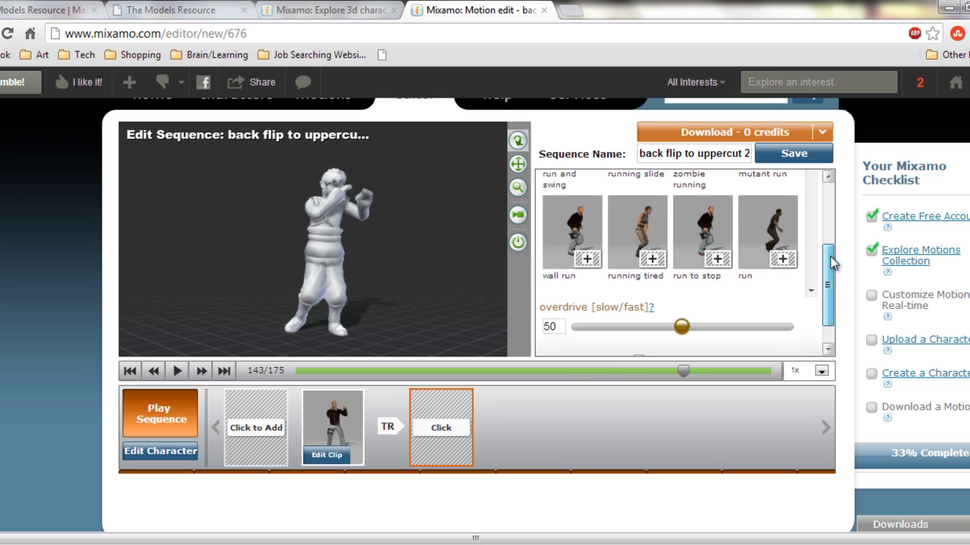
{"action": "scroll", "coordinate": [833, 243], "scroll_direction": "up", "scroll_amount": 3}
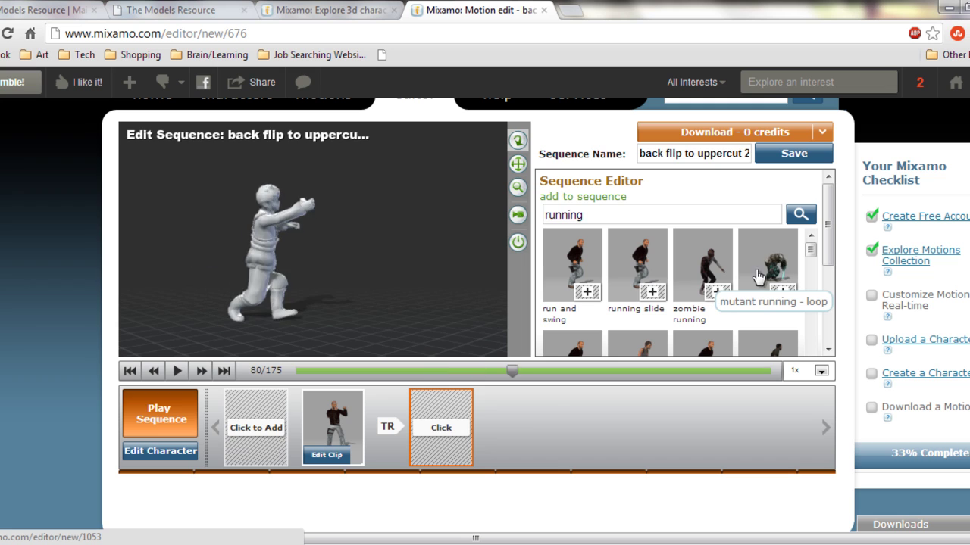
{"action": "left_click", "coordinate": [783, 290]}
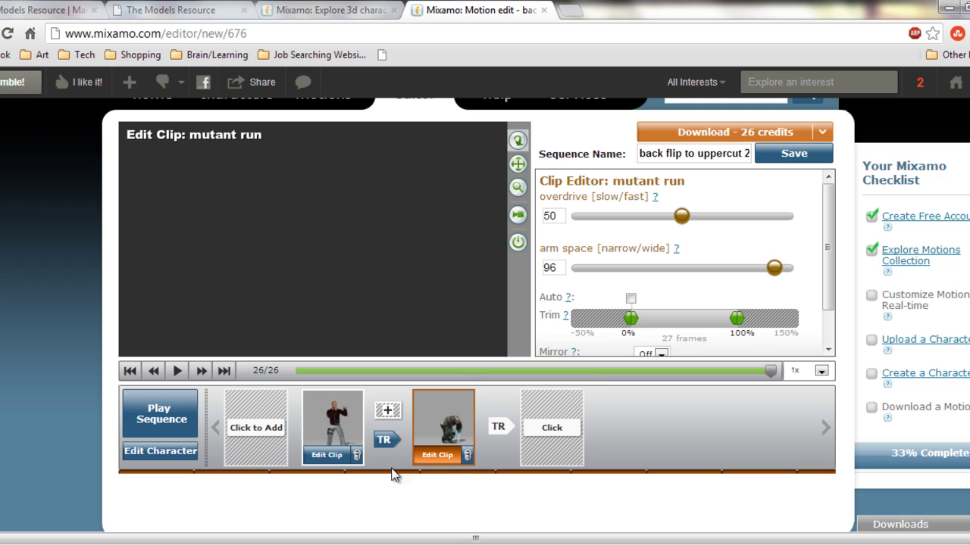
Remove the mutant run clip from the sequence
{"action": "left_click", "coordinate": [334, 425]}
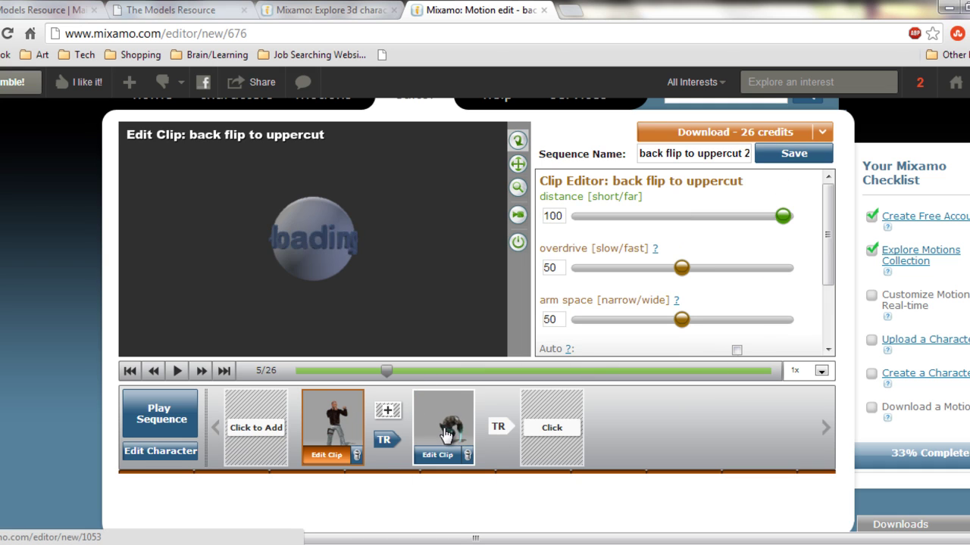
{"action": "left_click", "coordinate": [466, 454]}
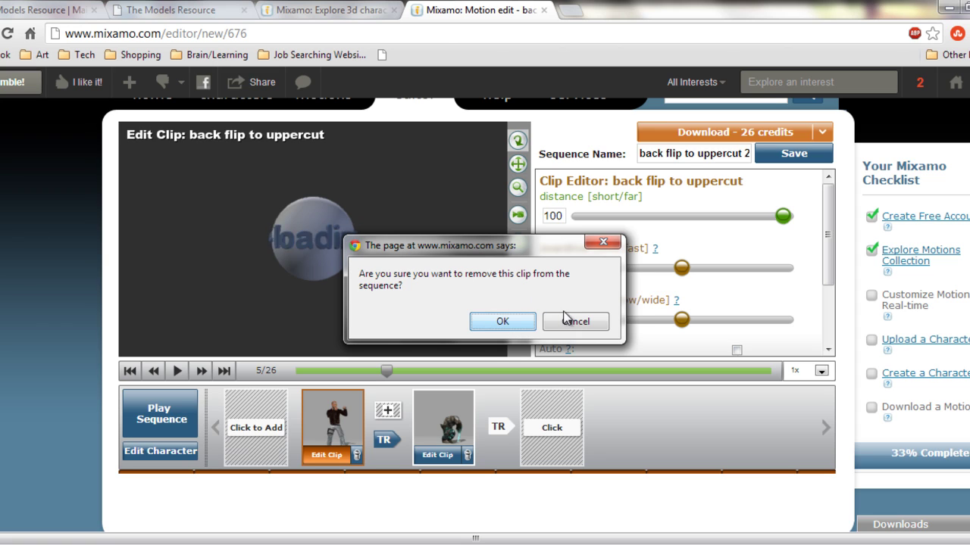
{"action": "left_click", "coordinate": [512, 322]}
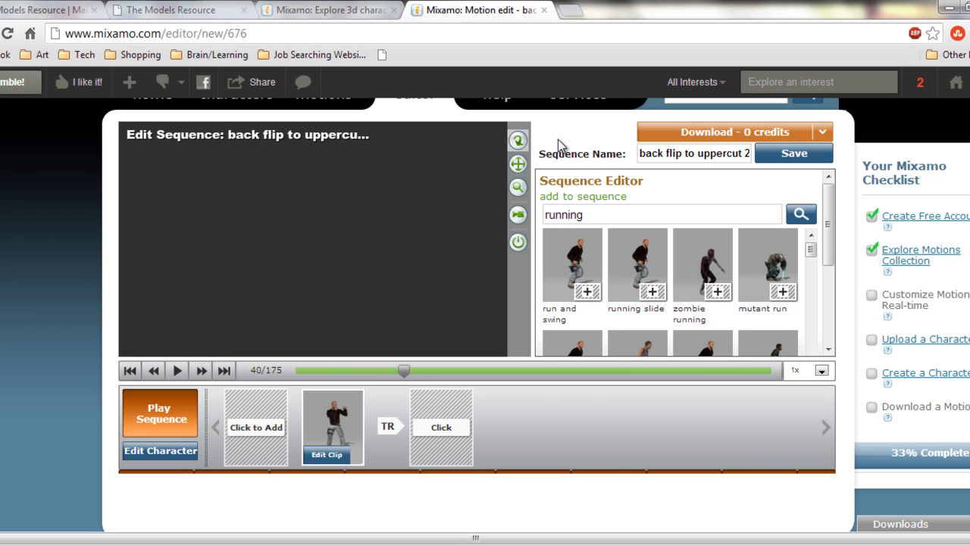
Open the back flip to uppercut clip for editing
{"action": "left_click", "coordinate": [326, 455]}
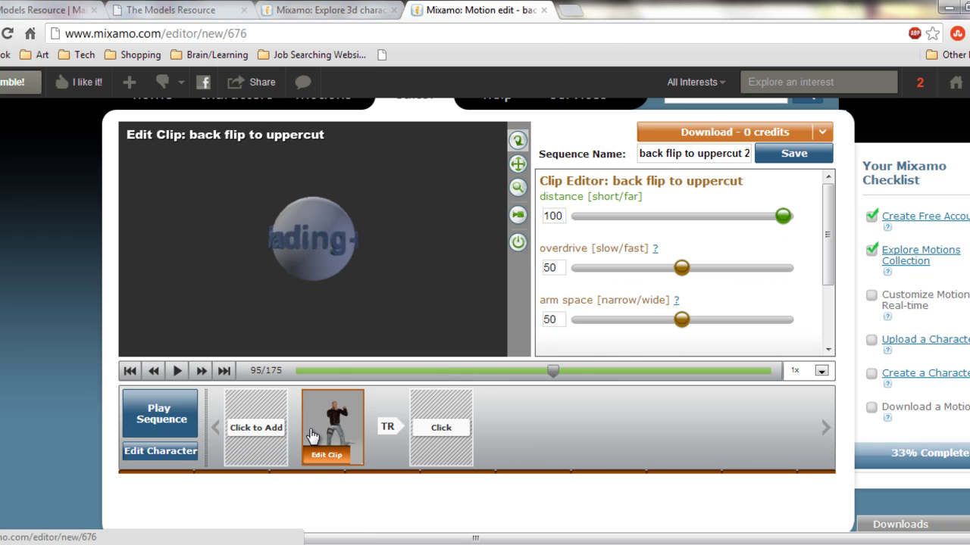